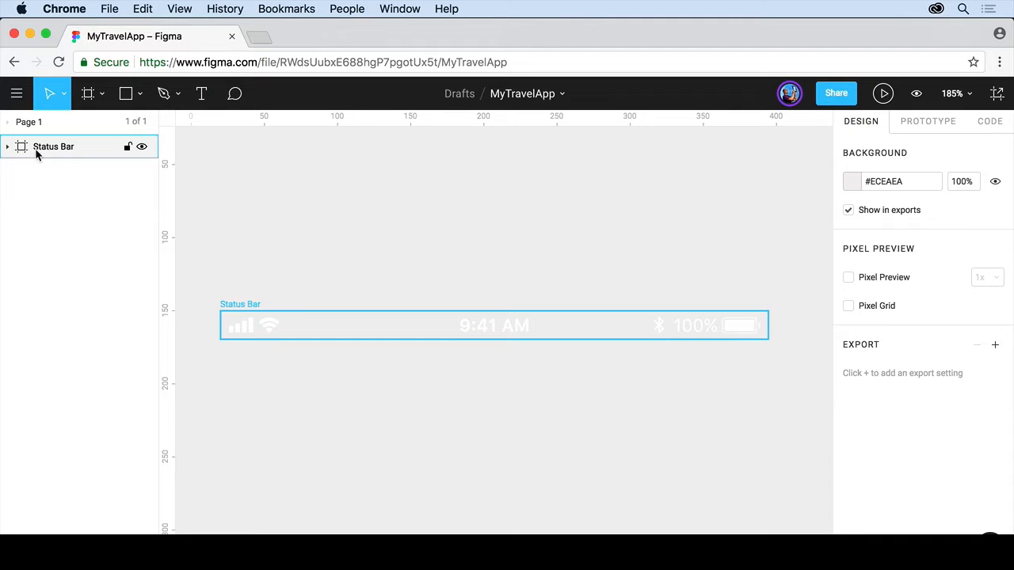
- Inspect the layers inside the Status Bar frame and show the file's list of pages
{"action": "left_click", "coordinate": [8, 147]}
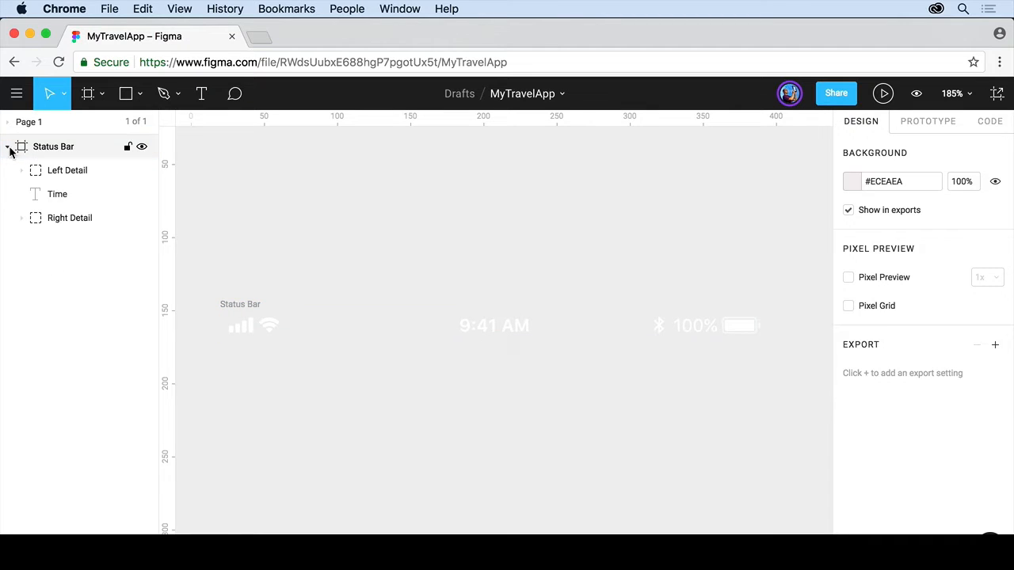
{"action": "left_click", "coordinate": [7, 147]}
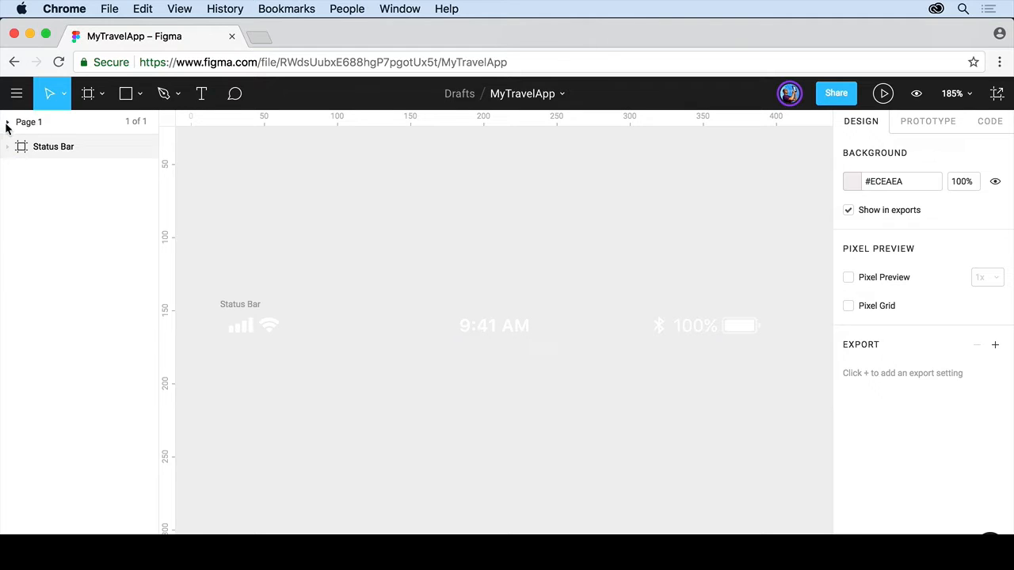
{"action": "left_click", "coordinate": [7, 122]}
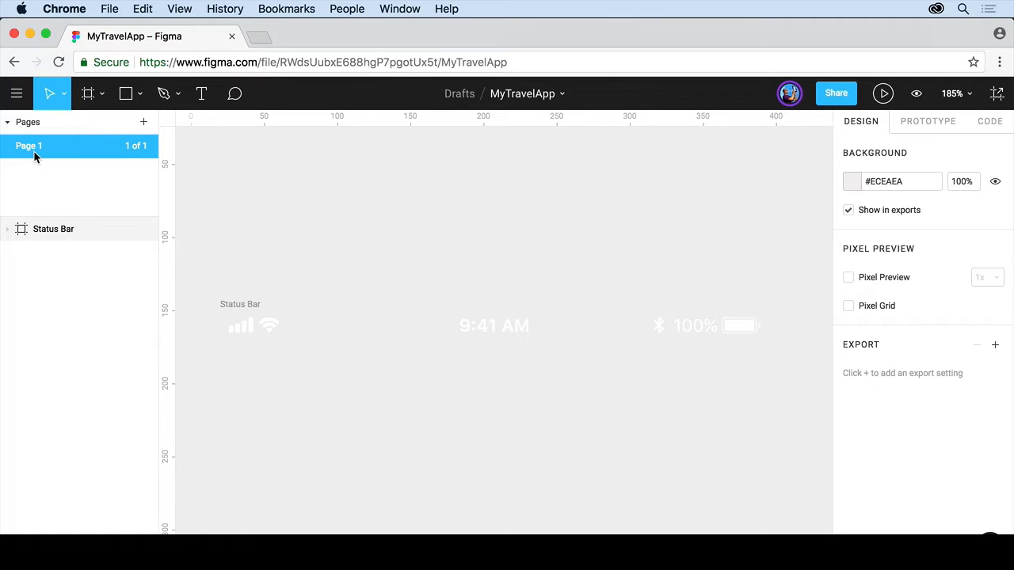
- Add a new frame using the iPhone 8 phone preset
{"action": "left_click", "coordinate": [102, 95]}
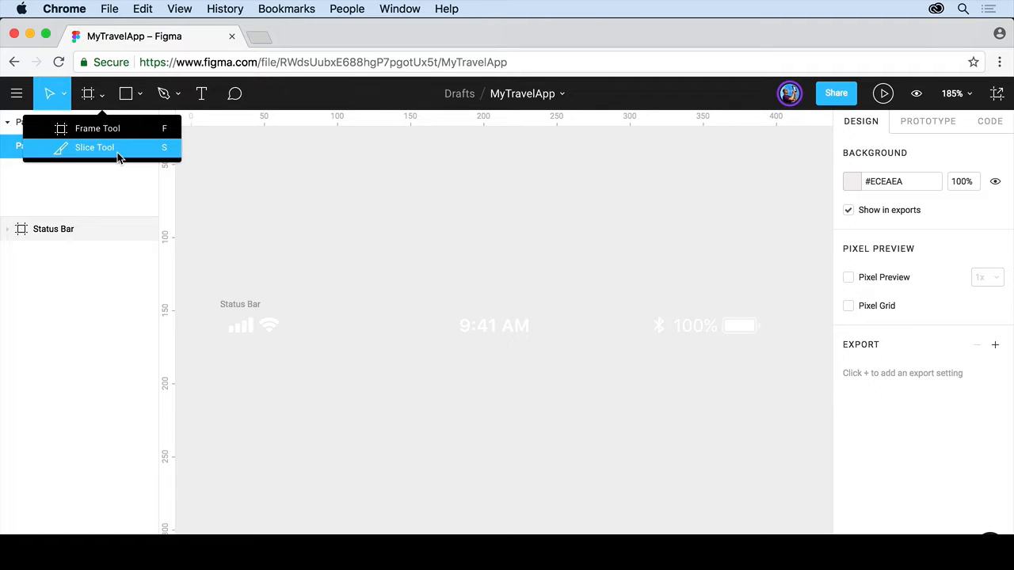
{"action": "left_click", "coordinate": [120, 131]}
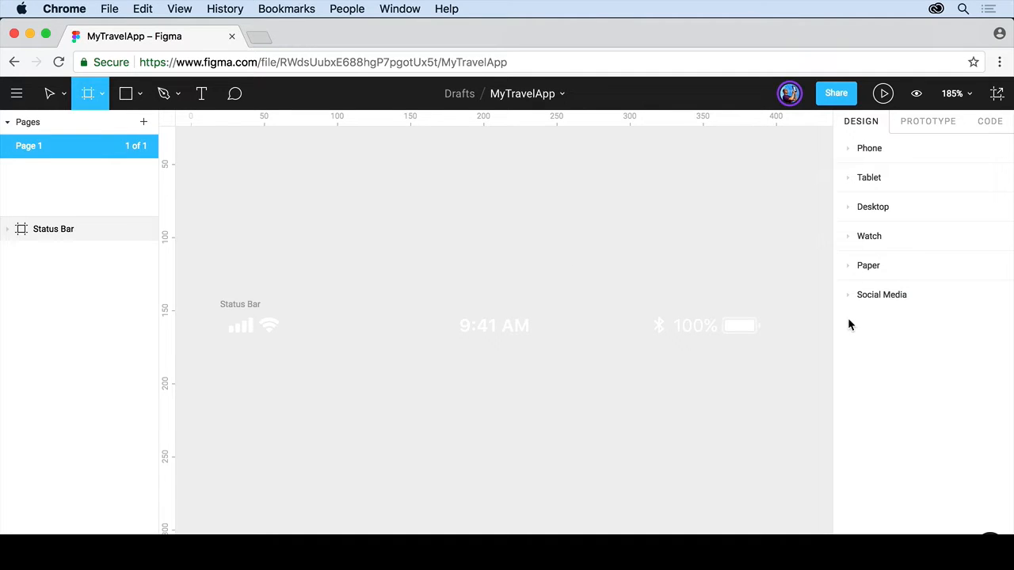
{"action": "left_click", "coordinate": [846, 295]}
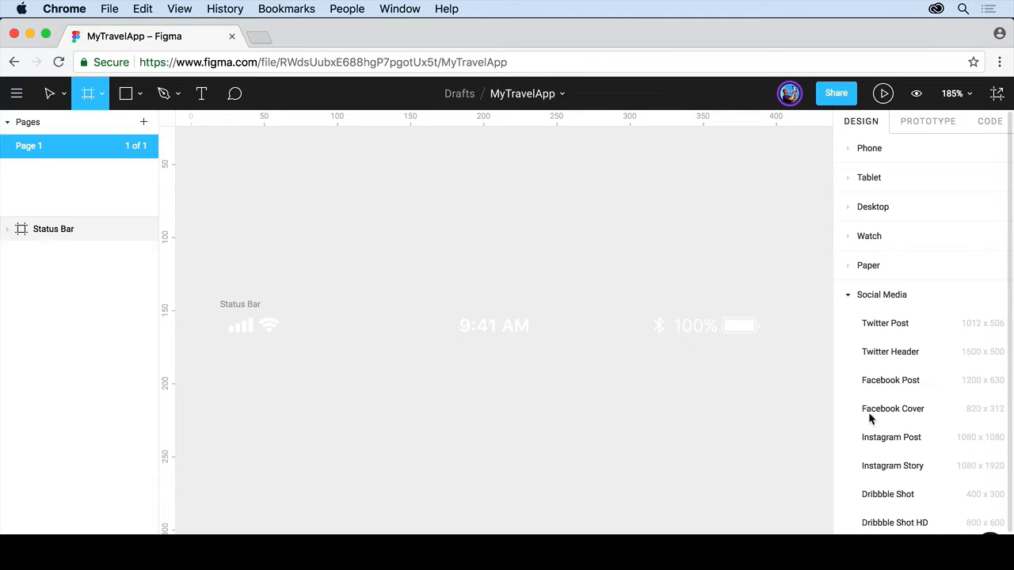
{"action": "left_click", "coordinate": [846, 298]}
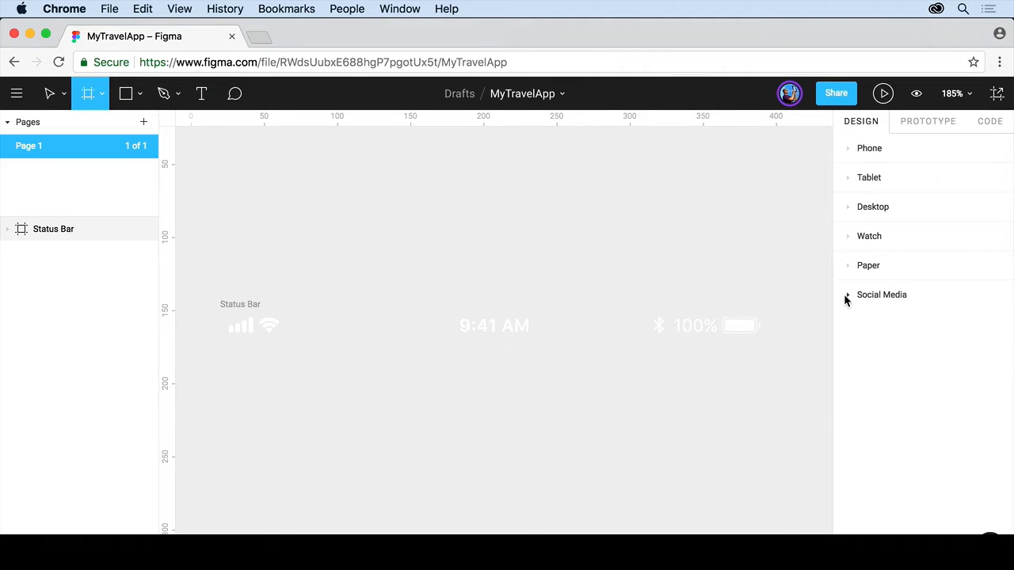
{"action": "left_click", "coordinate": [848, 149]}
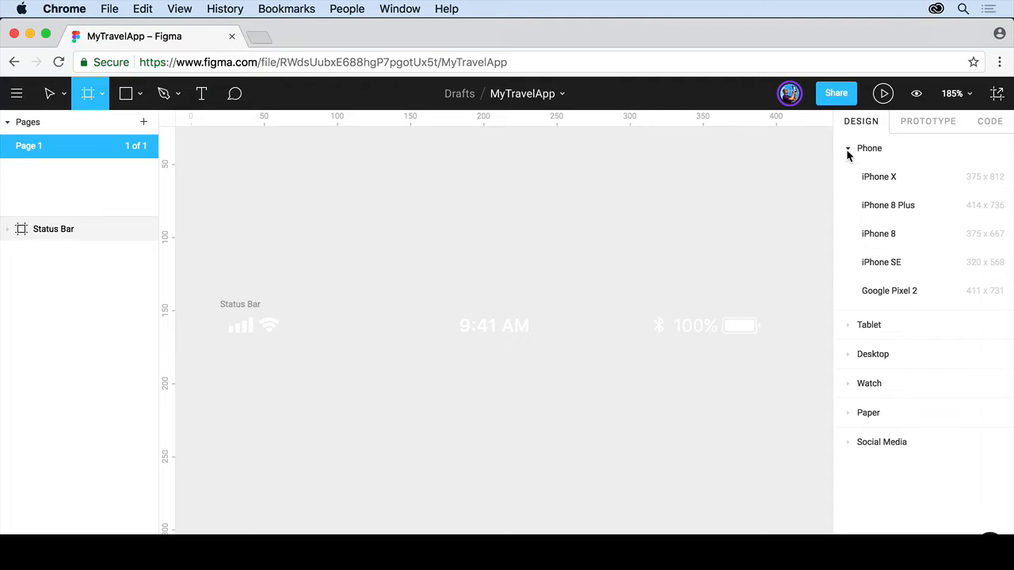
{"action": "left_click", "coordinate": [879, 233]}
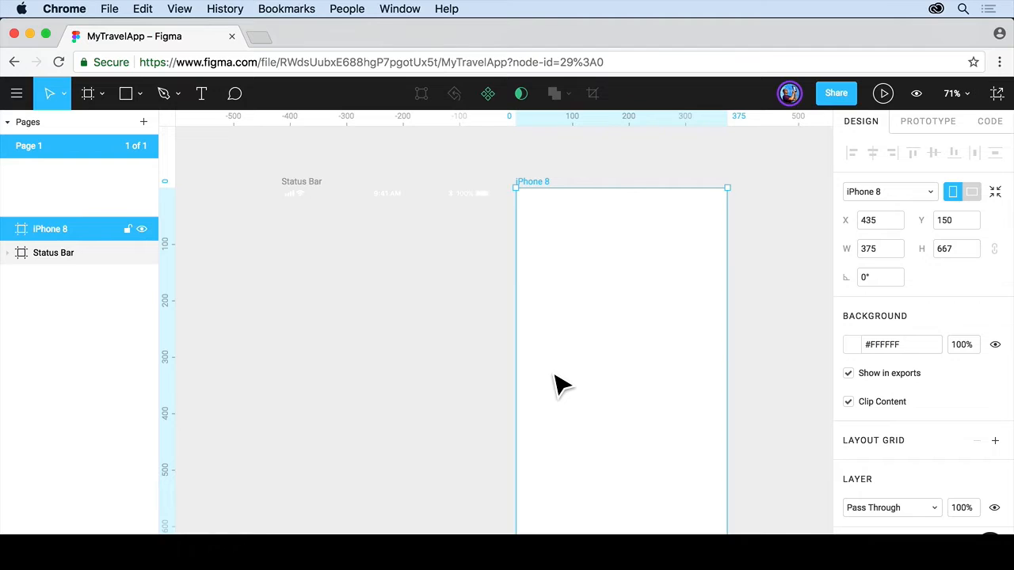
- Move the iPhone 8 frame to about X 469, Y 104 and resize it freehand to about 511 x 606
{"action": "key", "text": "minus"}
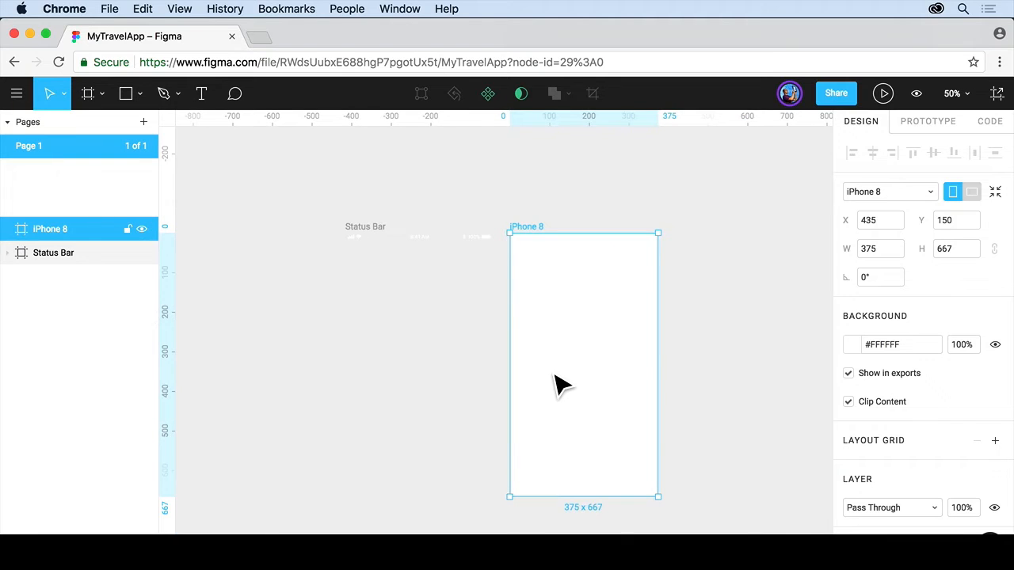
{"action": "left_click_drag", "start_coordinate": [541, 237], "coordinate": [572, 212]}
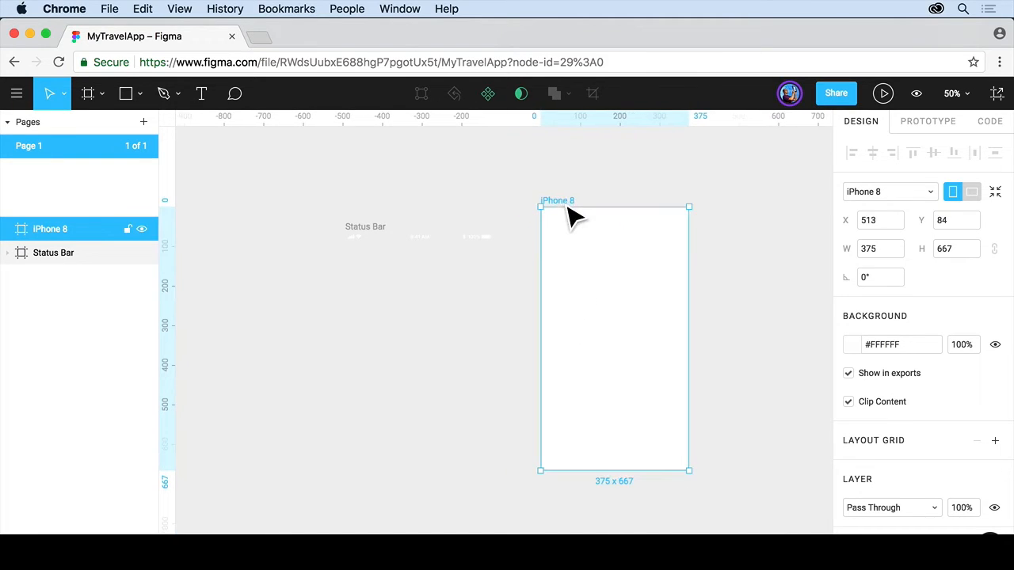
{"action": "mouse_move", "coordinate": [586, 317]}
{"action": "left_mouse_down"}
{"action": "mouse_move", "coordinate": [563, 339]}
{"action": "mouse_move", "coordinate": [571, 325]}
{"action": "left_mouse_up"}
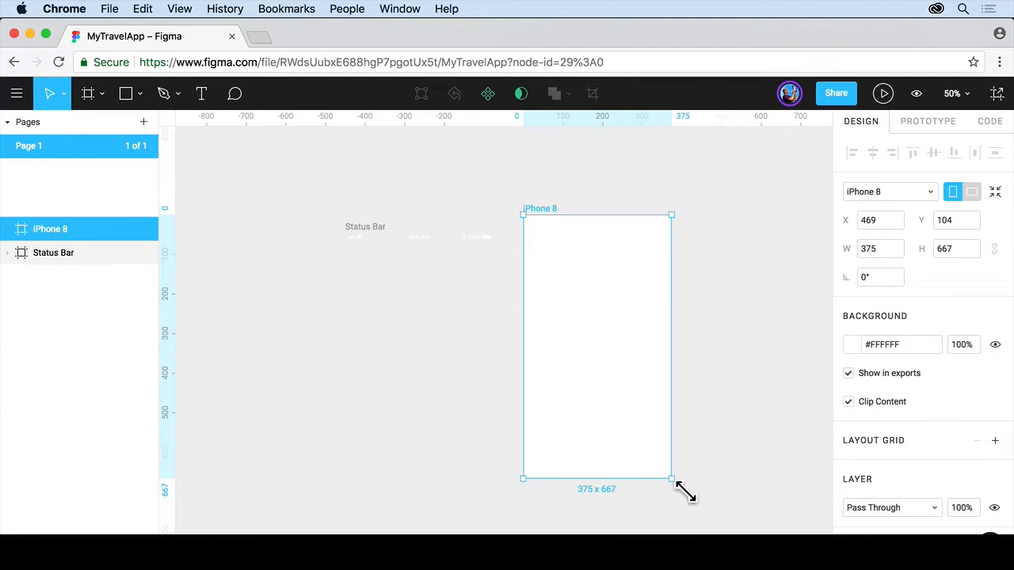
{"action": "left_click_drag", "start_coordinate": [683, 491], "coordinate": [736, 469]}
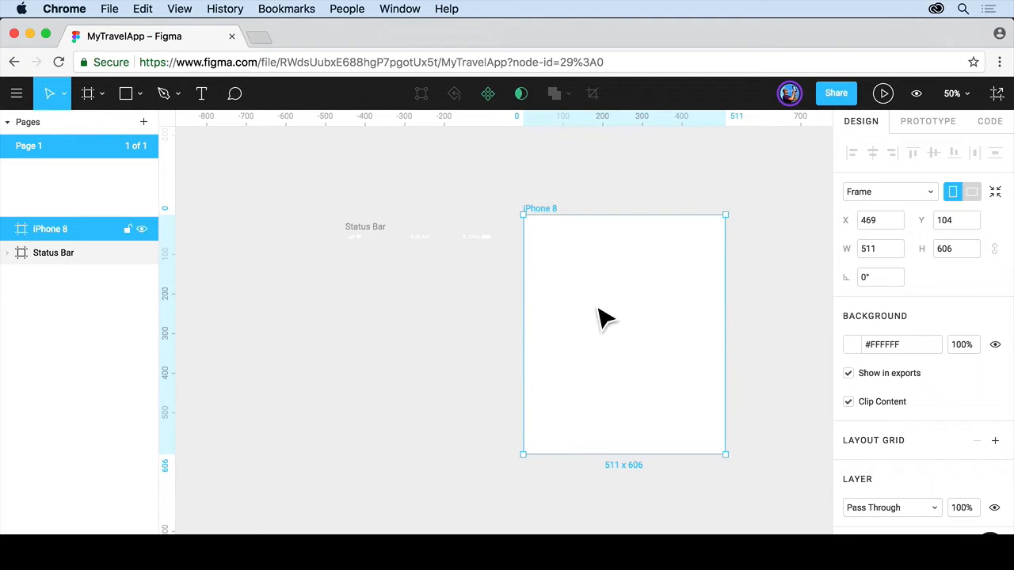
- Draw a rectangle about 380 x 282 across the iPhone 8 frame's left edge and move it fully over the frame
{"action": "left_click", "coordinate": [124, 94]}
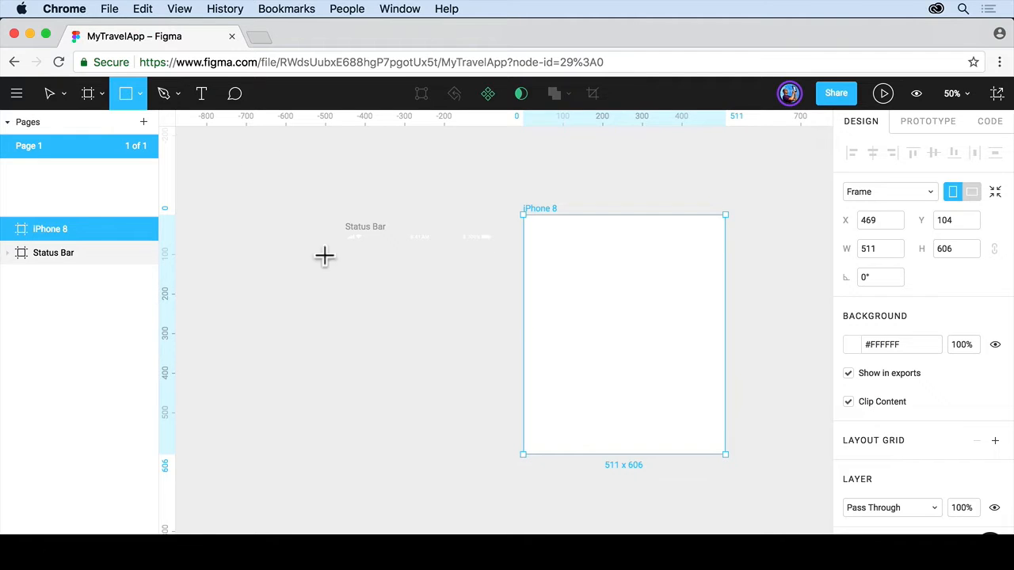
{"action": "mouse_move", "coordinate": [479, 318]}
{"action": "left_mouse_down"}
{"action": "mouse_move", "coordinate": [586, 415]}
{"action": "mouse_move", "coordinate": [630, 428]}
{"action": "left_mouse_up"}
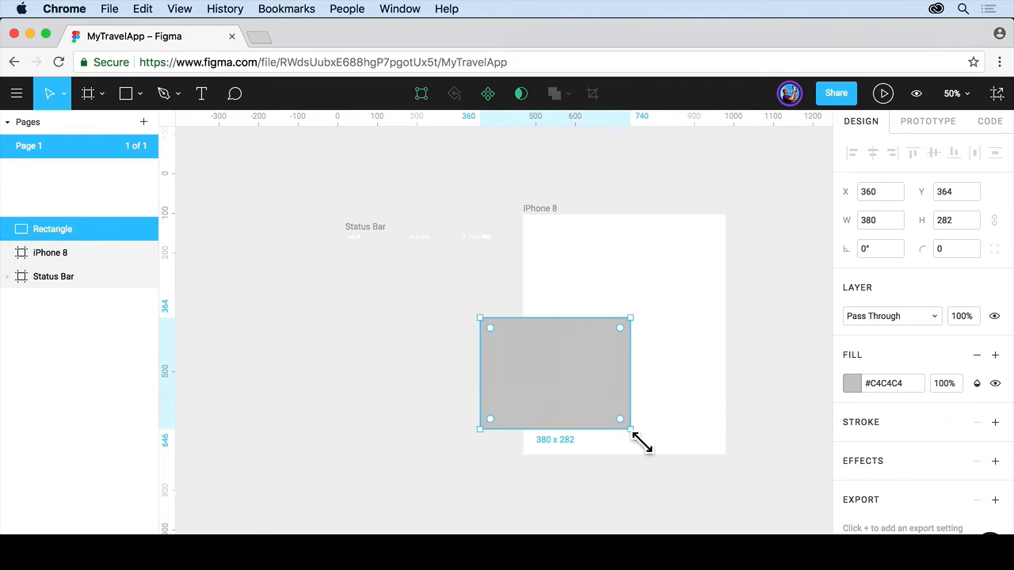
{"action": "left_click", "coordinate": [605, 306]}
{"action": "left_click", "coordinate": [602, 380]}
{"action": "left_click_drag", "start_coordinate": [584, 382], "coordinate": [673, 328]}
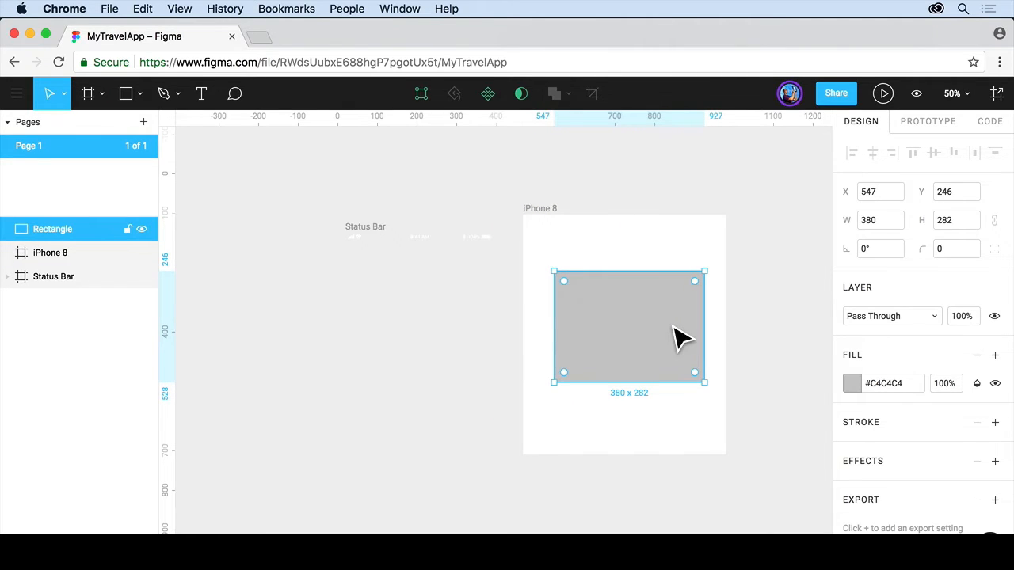
{"action": "left_click", "coordinate": [768, 357]}
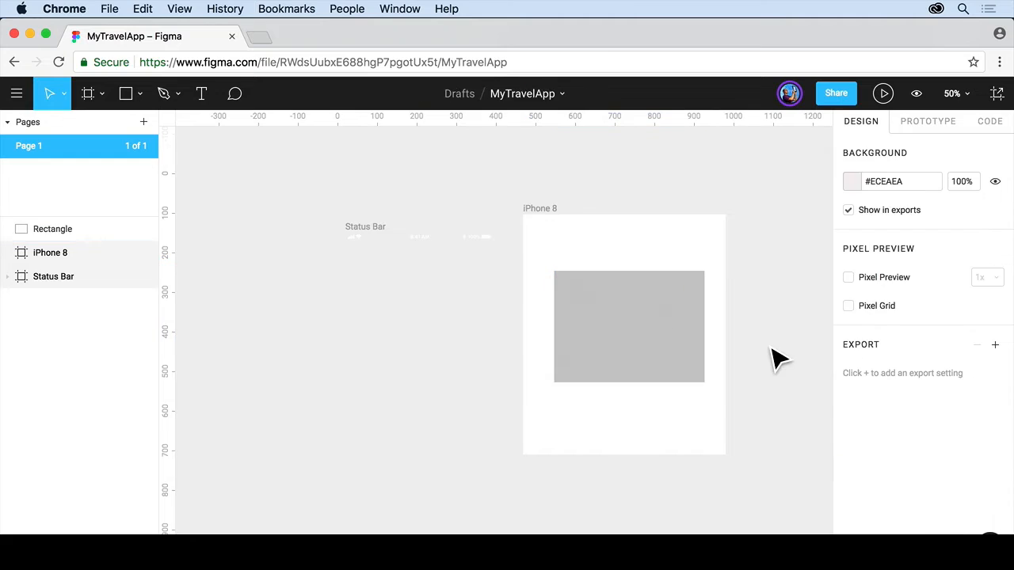
- Nest the rectangle in the iPhone 8 frame to test clipping past its left edge, and delete it
{"action": "left_click", "coordinate": [593, 323]}
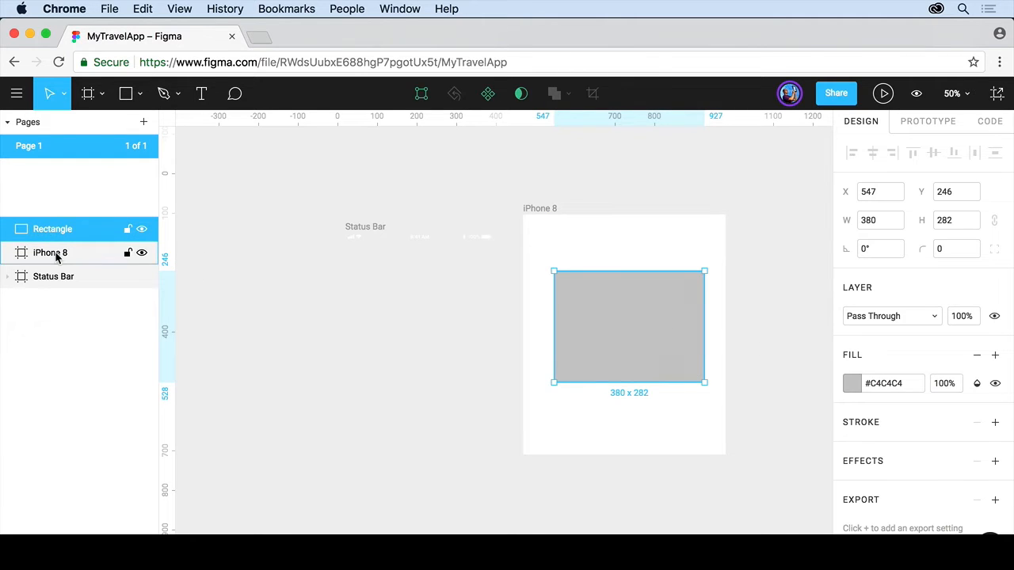
{"action": "left_click_drag", "start_coordinate": [57, 256], "coordinate": [52, 254]}
{"action": "left_click_drag", "start_coordinate": [679, 362], "coordinate": [547, 289]}
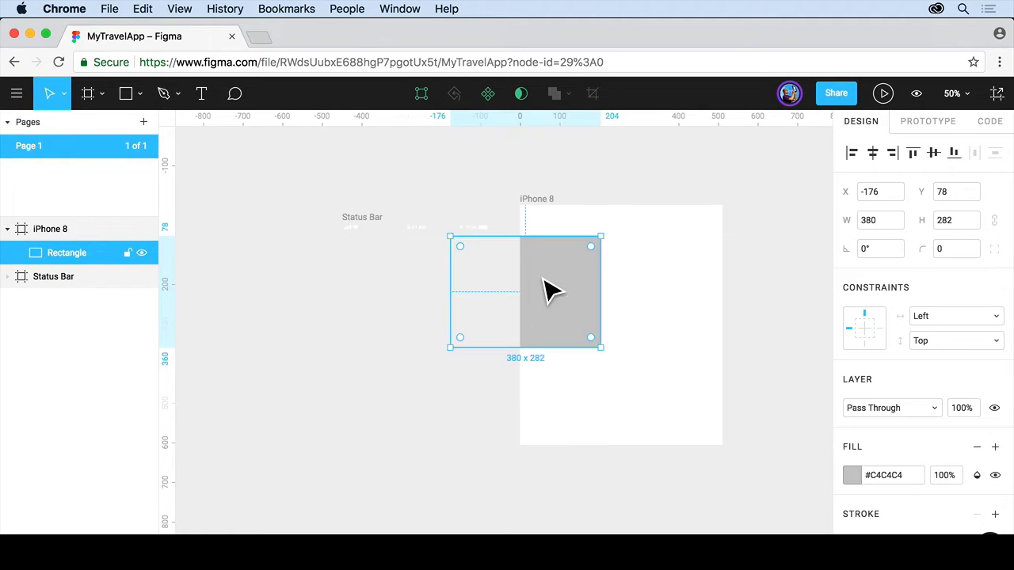
{"action": "key", "text": "Delete"}
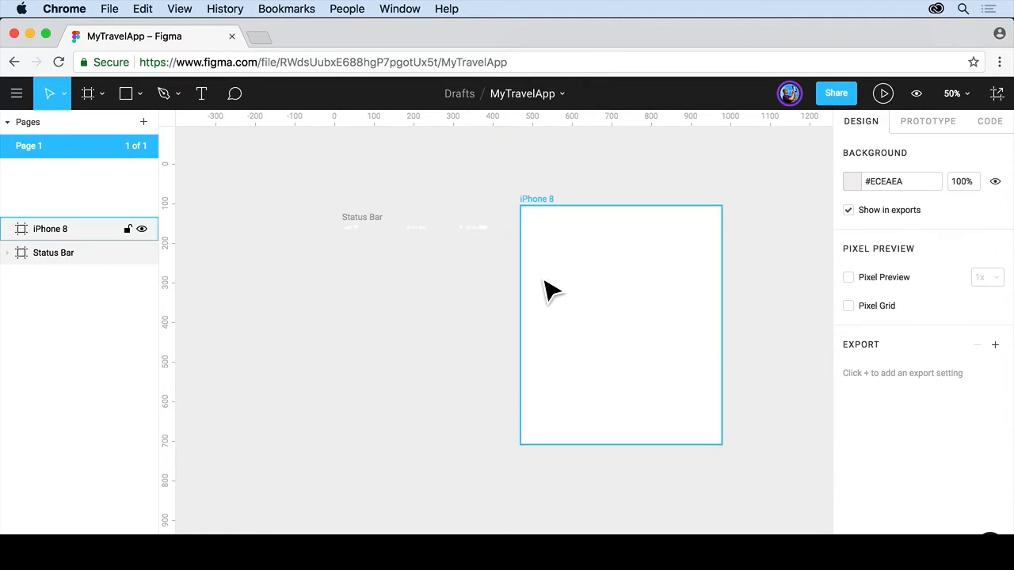
- Reset the resized frame to the iPhone 8 preset size
{"action": "left_click", "coordinate": [544, 202]}
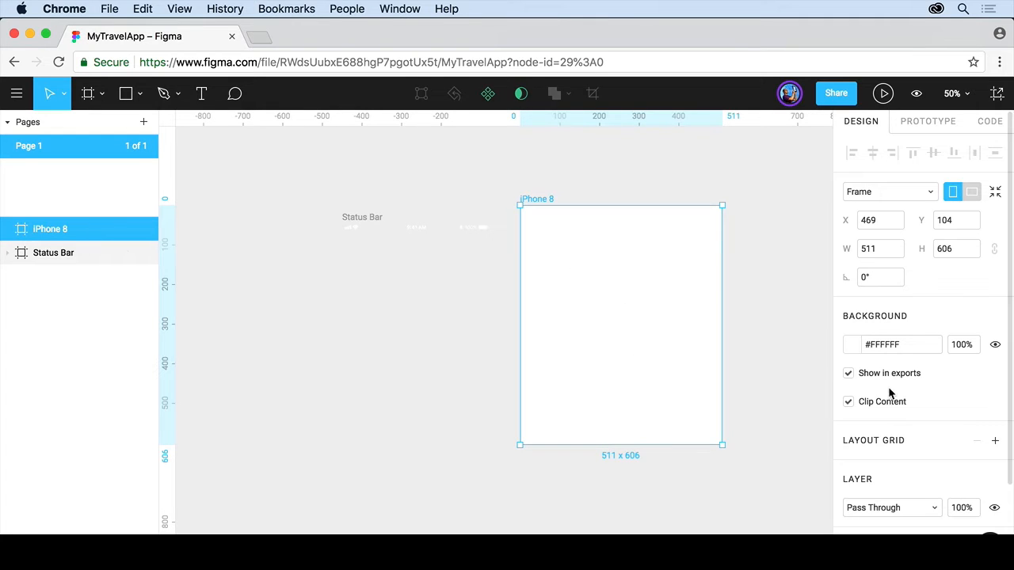
{"action": "scroll", "coordinate": [889, 388], "scroll_direction": "down", "scroll_amount": 3}
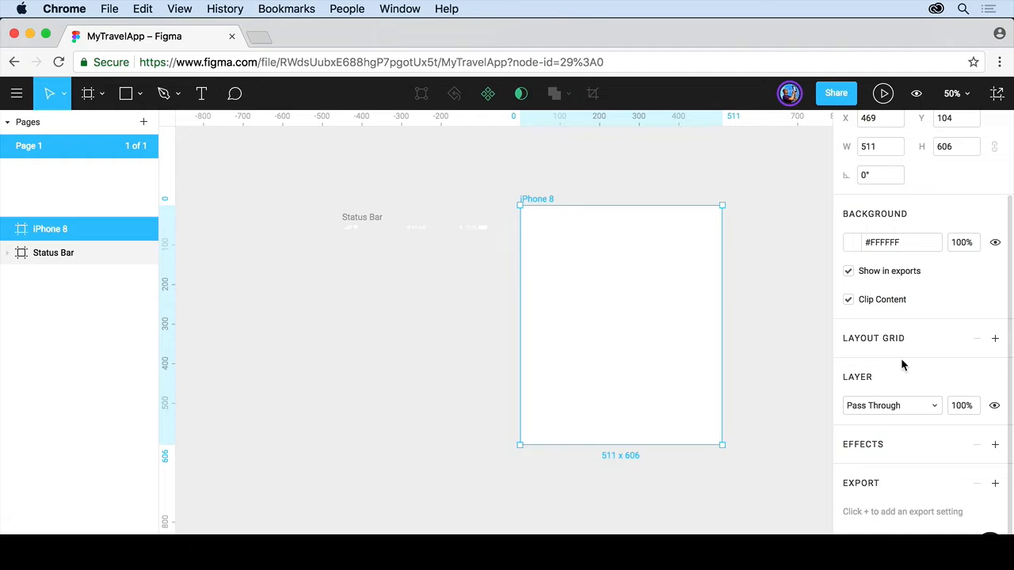
{"action": "scroll", "coordinate": [901, 362], "scroll_direction": "up", "scroll_amount": 3}
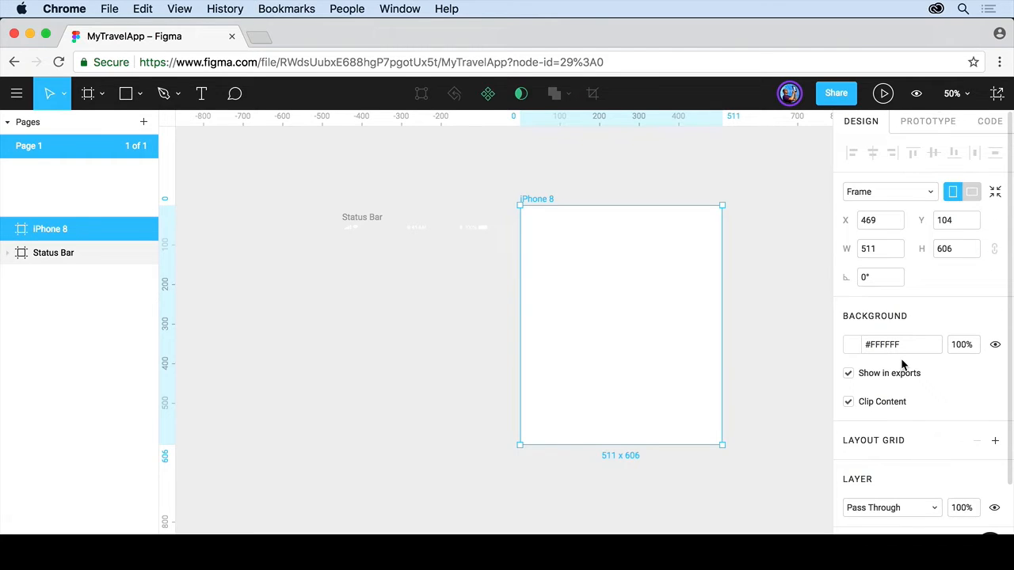
{"action": "left_click", "coordinate": [930, 194]}
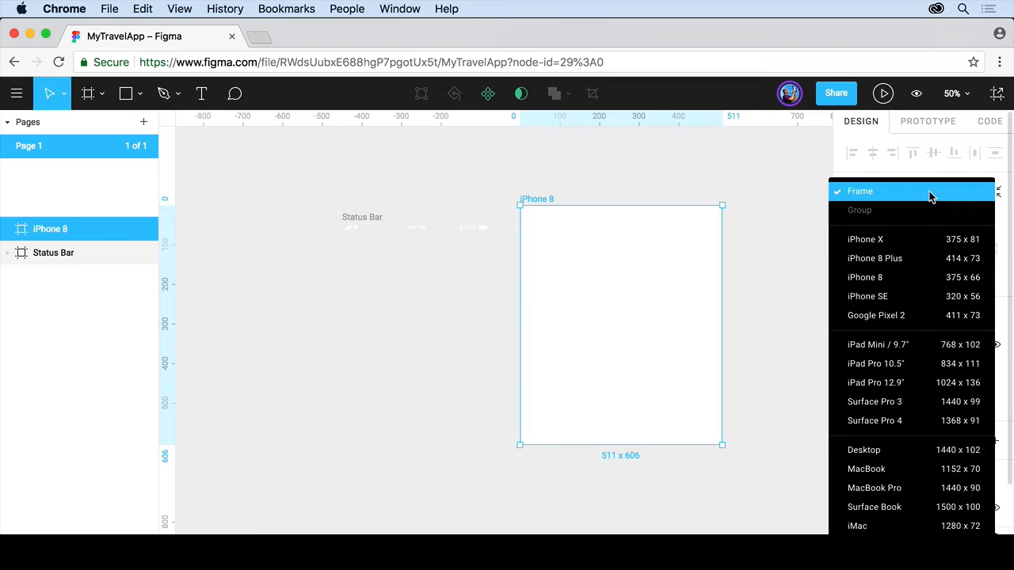
{"action": "left_click", "coordinate": [906, 278]}
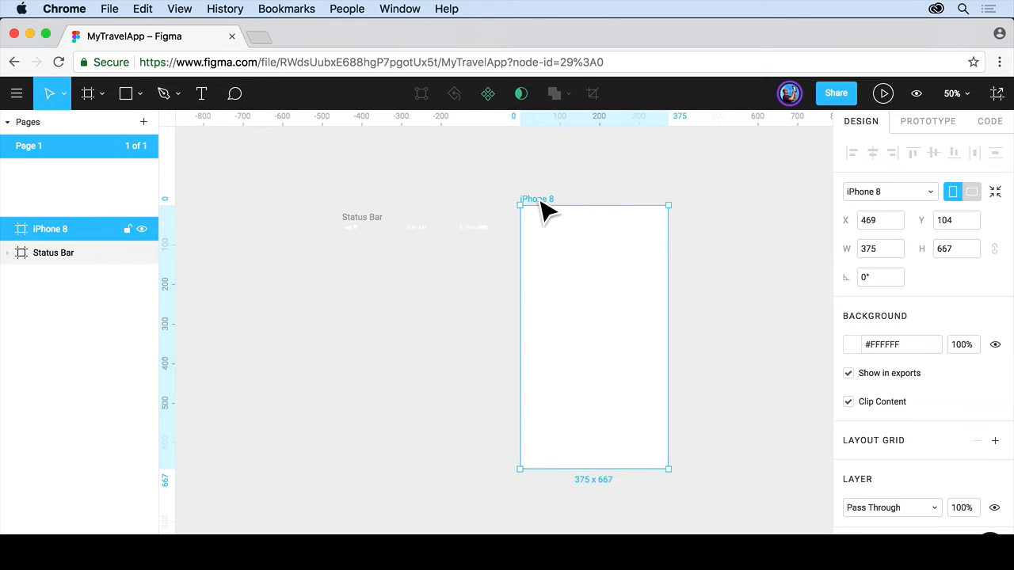
- Rename the iPhone 8 frame as Home
{"action": "key", "text": "super+r"}
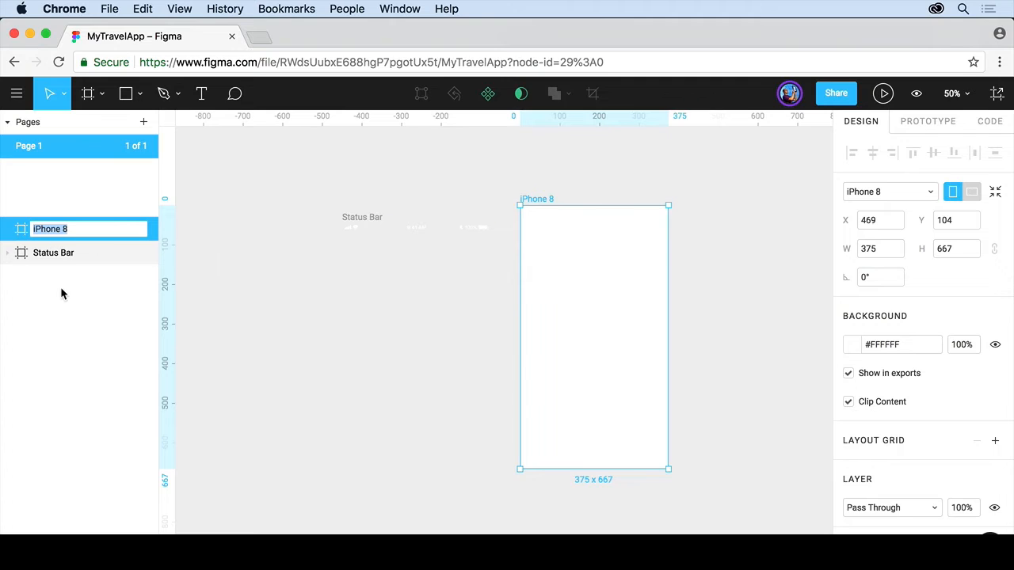
{"action": "type", "text": "Home"}
{"action": "key", "text": "Return"}
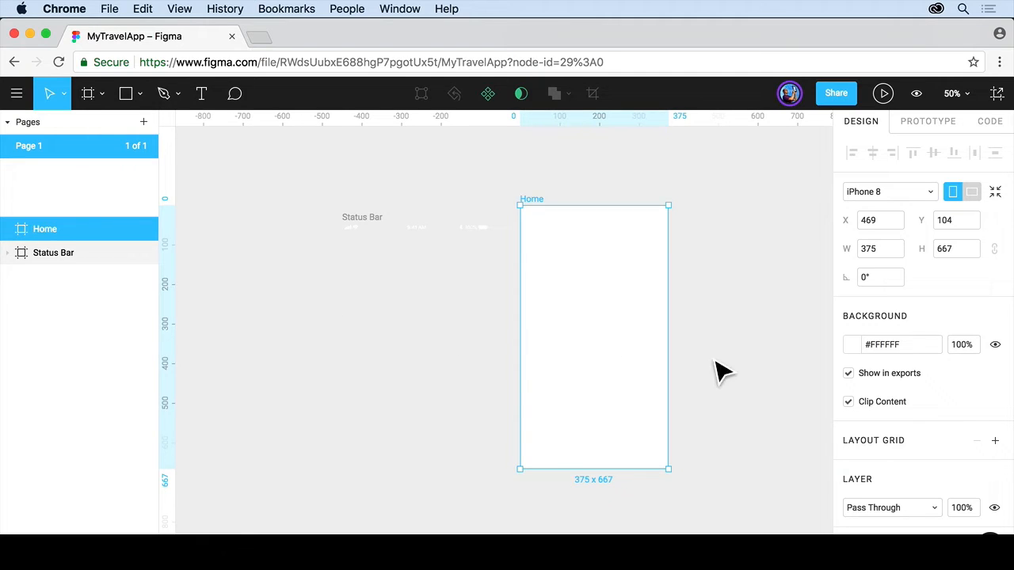
- Add a layout grid to the Home frame and set it to 2 columns
{"action": "scroll", "coordinate": [960, 412], "scroll_direction": "down", "scroll_amount": 3}
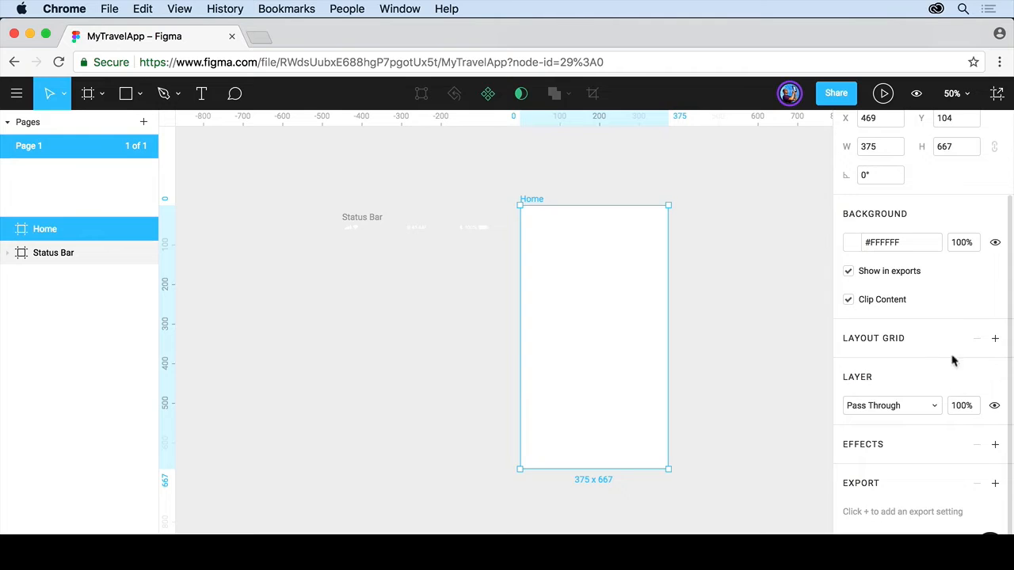
{"action": "left_click", "coordinate": [996, 339]}
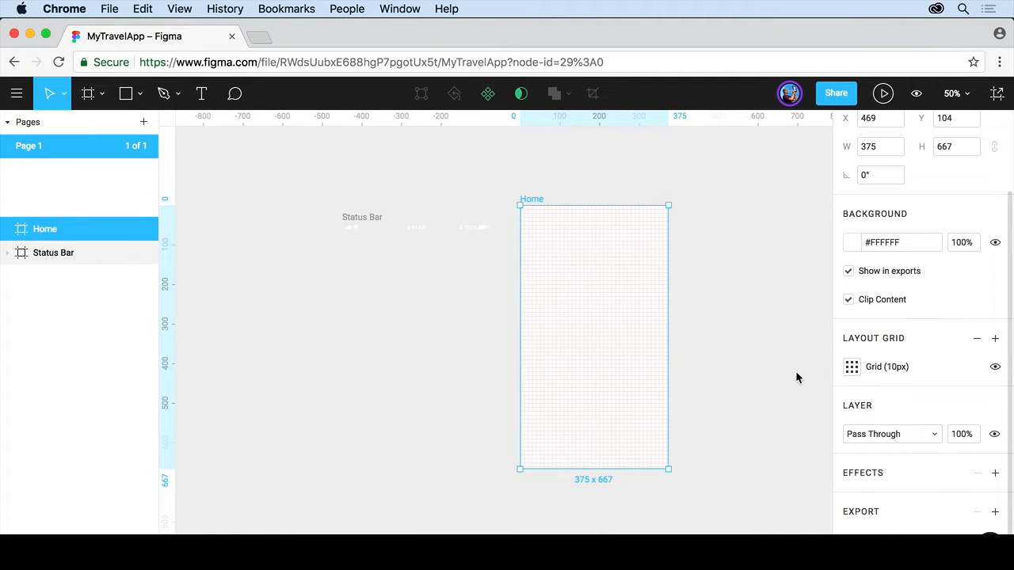
{"action": "left_click", "coordinate": [852, 370]}
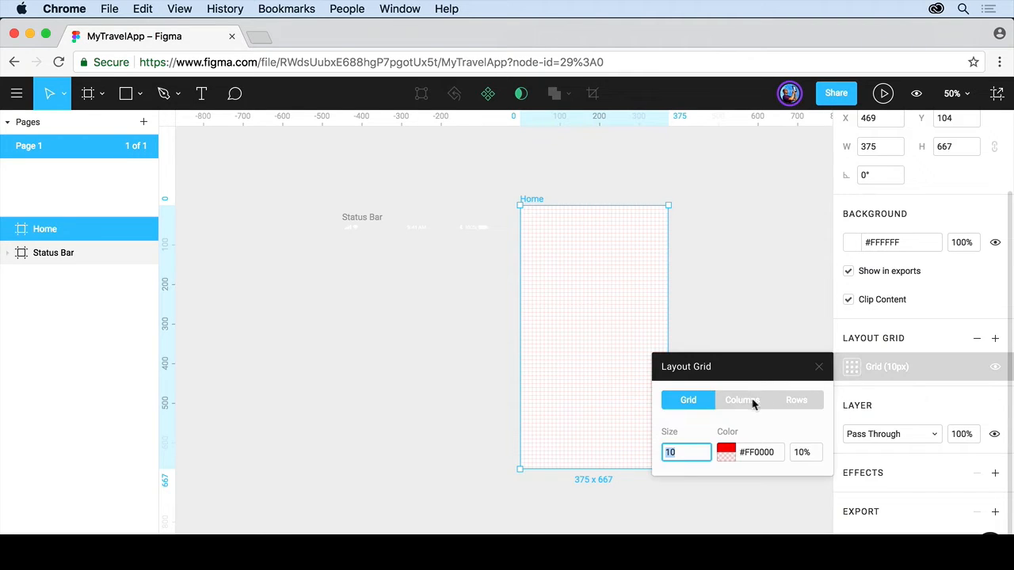
{"action": "left_click", "coordinate": [747, 398]}
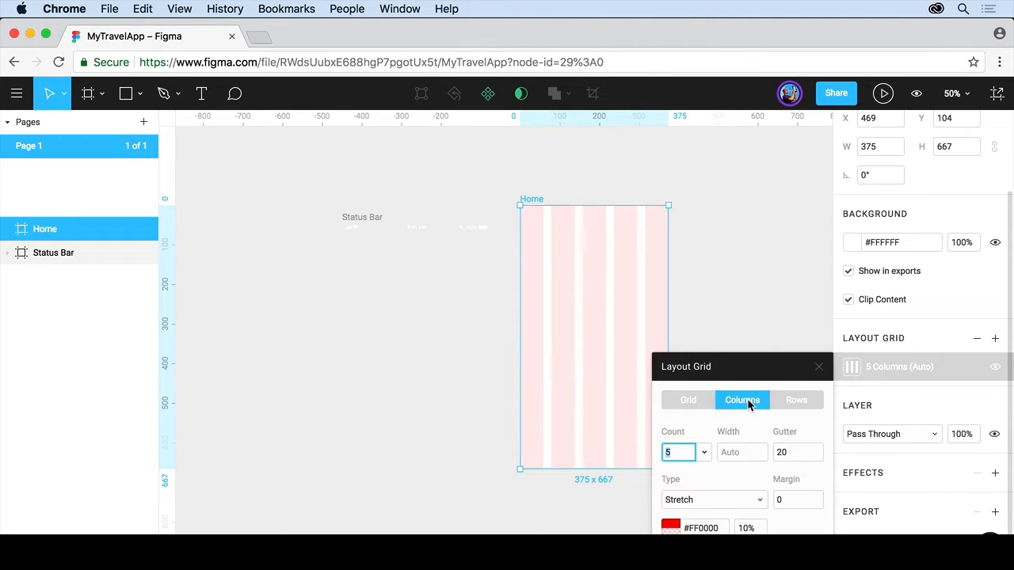
{"action": "left_click", "coordinate": [795, 400]}
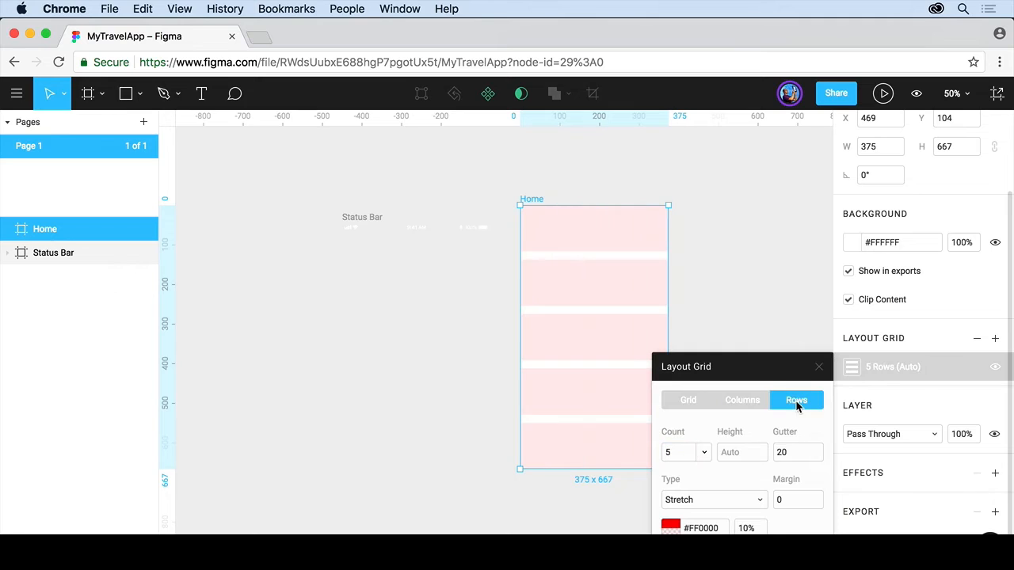
{"action": "left_click", "coordinate": [745, 401]}
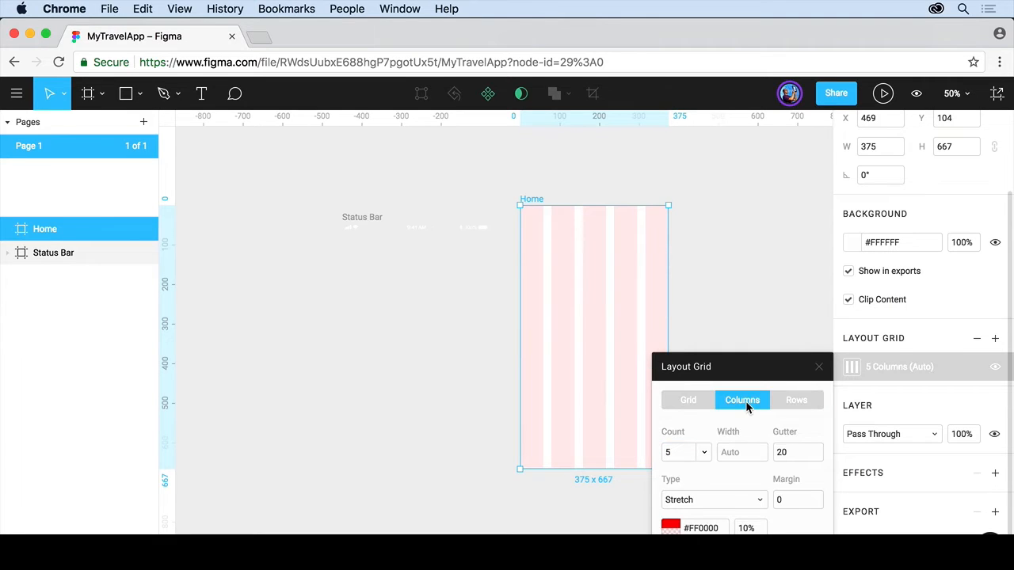
{"action": "left_click", "coordinate": [703, 458]}
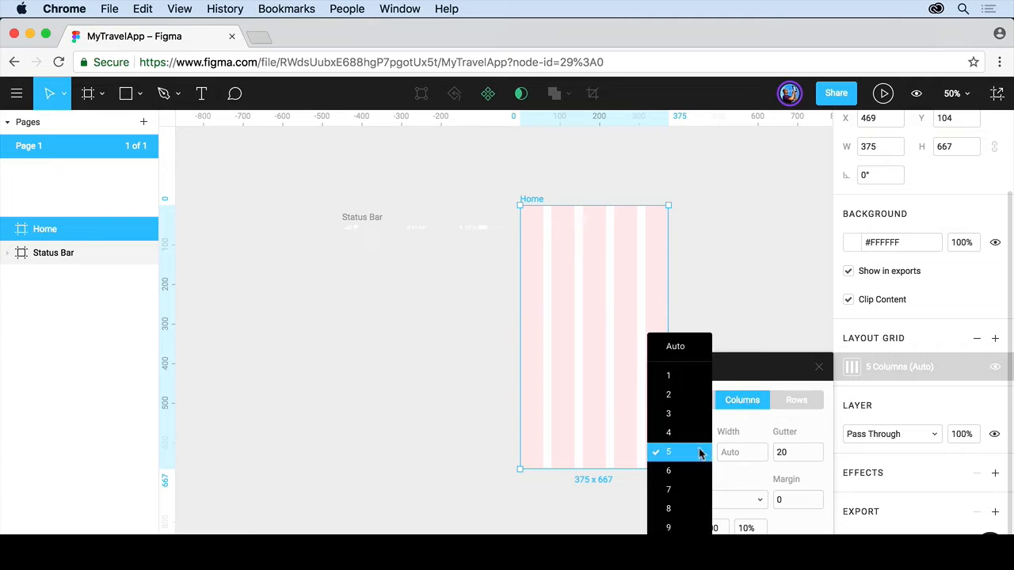
{"action": "left_click", "coordinate": [674, 394]}
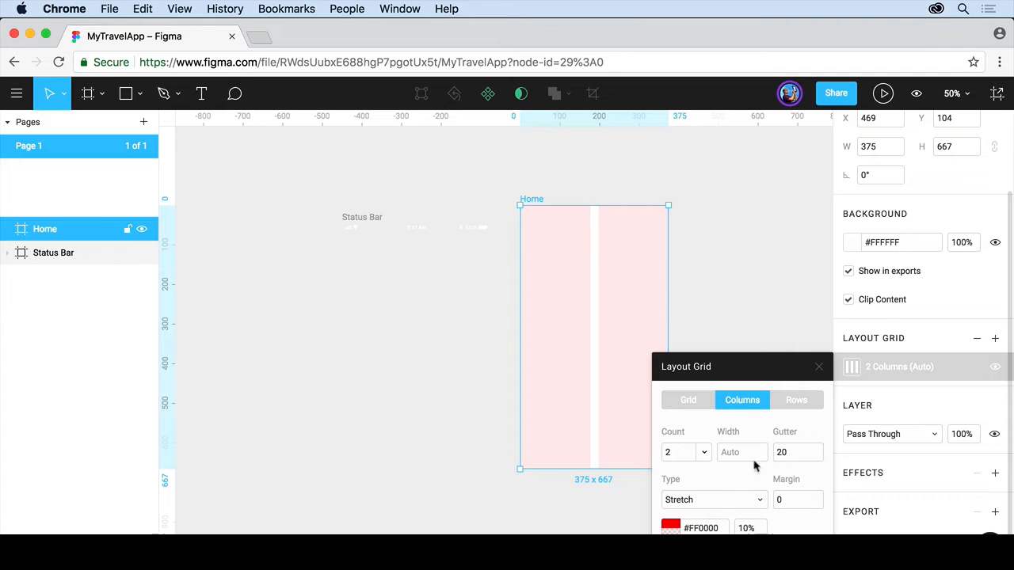
- Set the Home frame's column layout grid to a count of 1 and a margin of 20, keeping the Stretch type
{"action": "left_click", "coordinate": [701, 456]}
{"action": "left_click", "coordinate": [710, 432]}
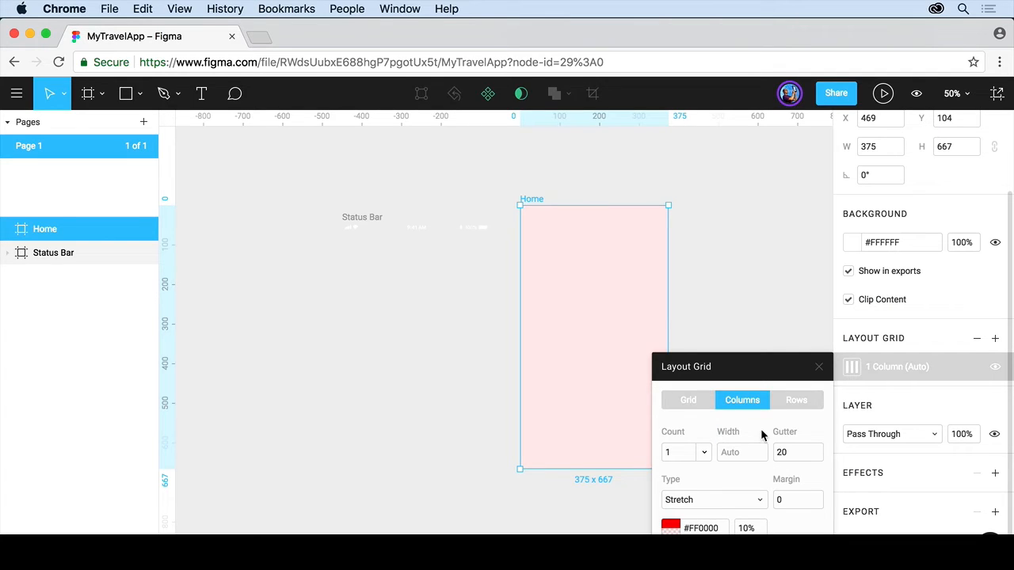
{"action": "left_click", "coordinate": [798, 500]}
{"action": "type", "text": "20"}
{"action": "key", "text": "Return"}
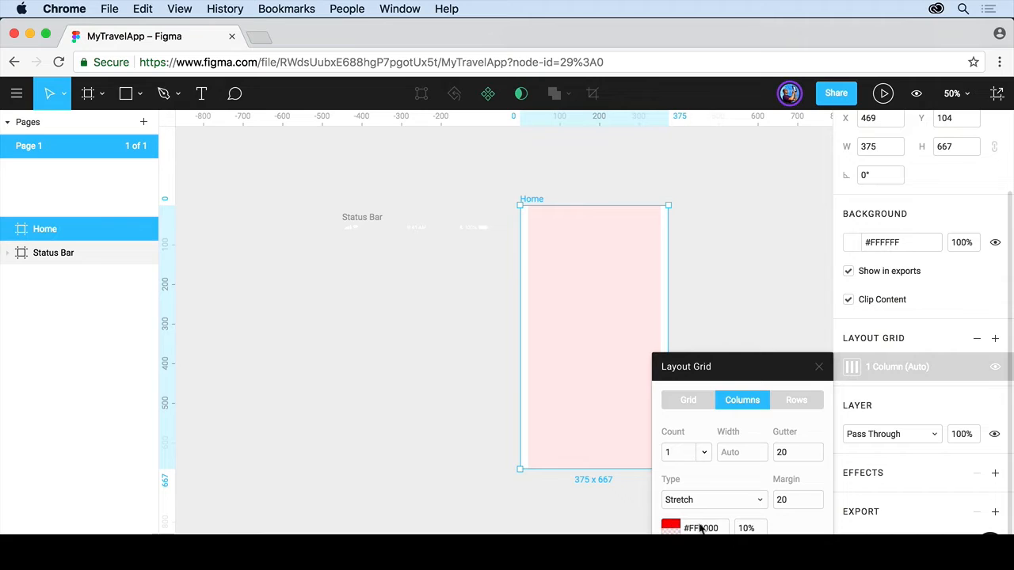
{"action": "left_click", "coordinate": [760, 501]}
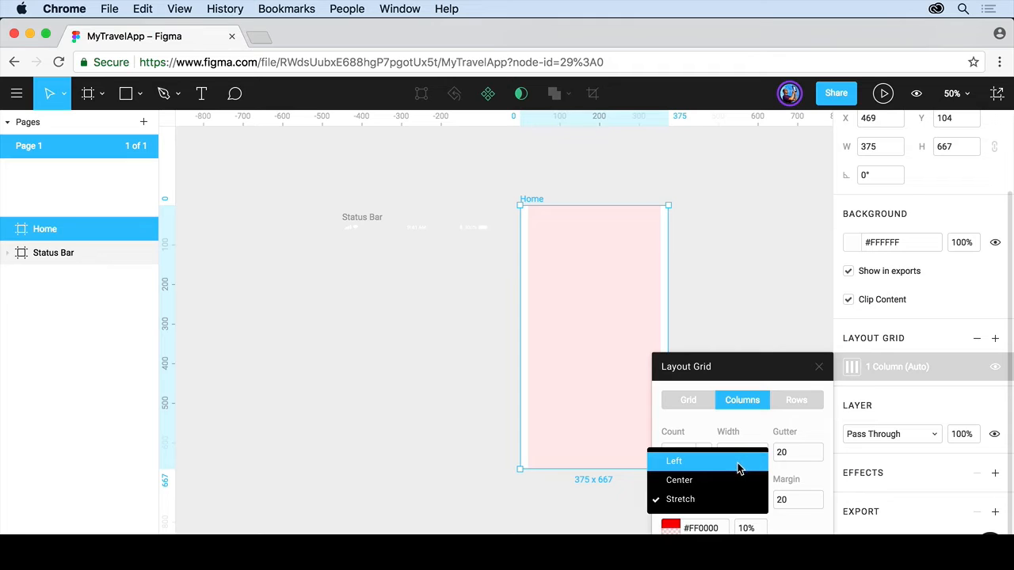
{"action": "left_click", "coordinate": [708, 335]}
{"action": "left_click", "coordinate": [659, 362]}
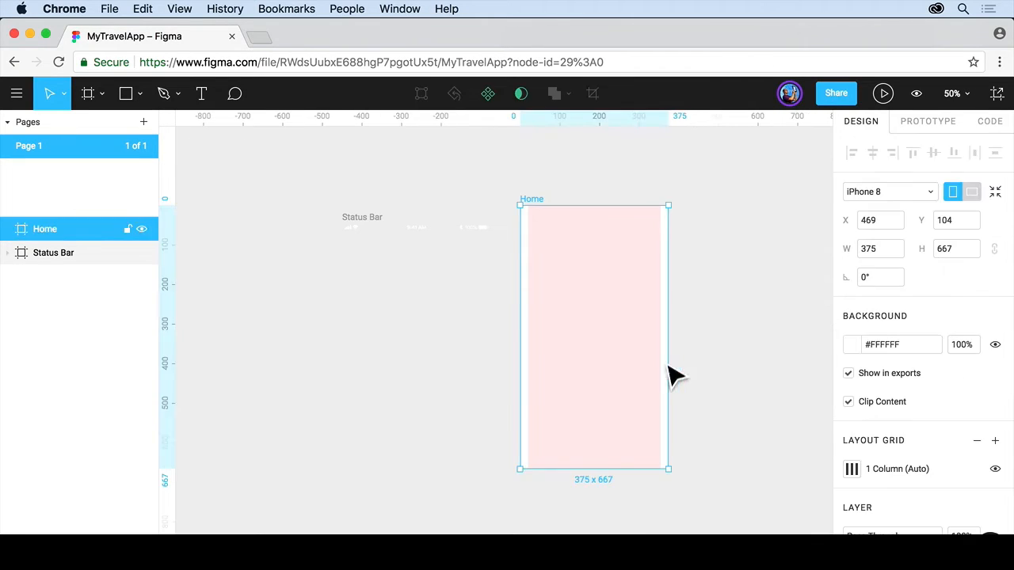
- Enlarge the Home frame to about 395 x 696 to test the stretching grid, and restore the iPhone 8 preset size
{"action": "mouse_move", "coordinate": [679, 480]}
{"action": "left_mouse_down"}
{"action": "mouse_move", "coordinate": [801, 491]}
{"action": "mouse_move", "coordinate": [667, 486]}
{"action": "mouse_move", "coordinate": [730, 496]}
{"action": "mouse_move", "coordinate": [683, 492]}
{"action": "left_mouse_up"}
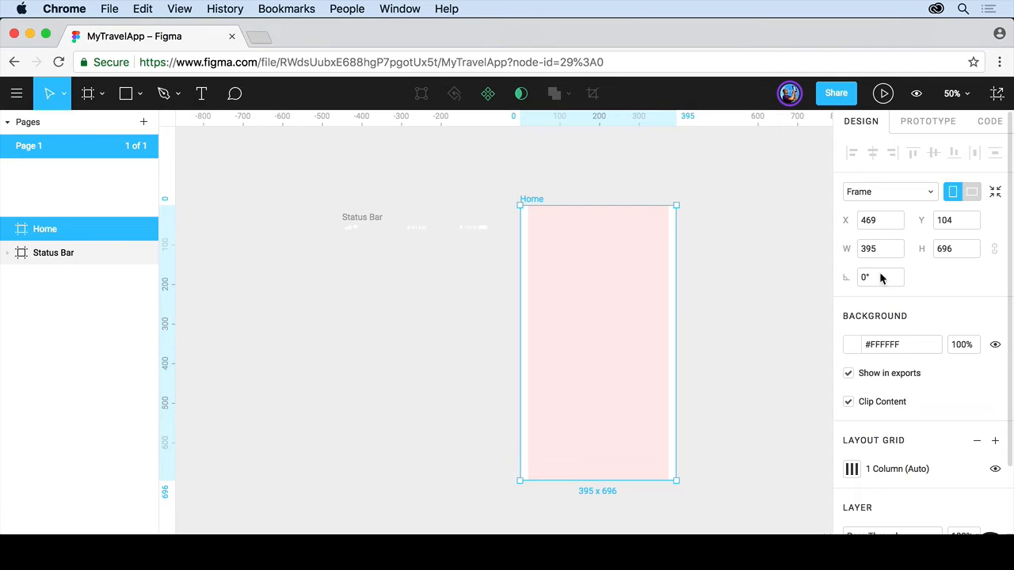
{"action": "left_click", "coordinate": [931, 193]}
{"action": "left_click", "coordinate": [912, 285]}
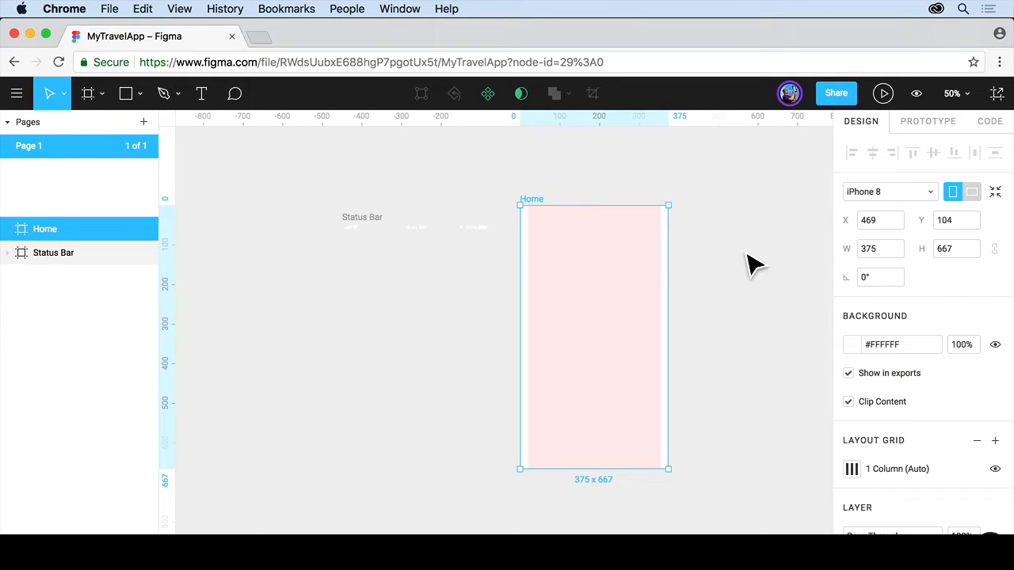
- Duplicate the Home frame twice, placing the copies in a row to its right at about X 929 and X 1389
{"action": "key", "text": "space"}
{"action": "left_click_drag", "start_coordinate": [749, 261], "coordinate": [486, 240]}
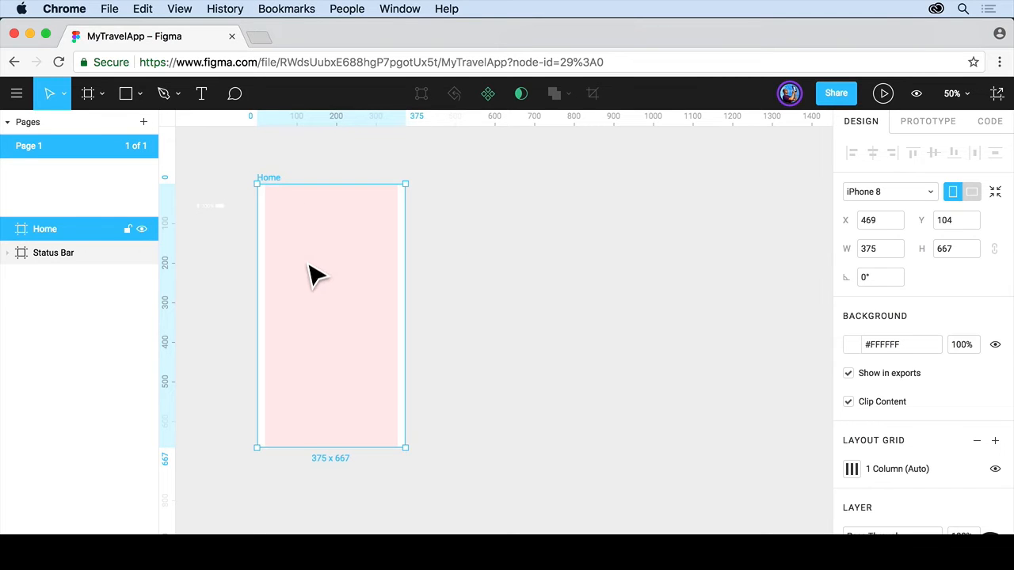
{"action": "left_click_drag", "start_coordinate": [309, 274], "coordinate": [489, 276]}
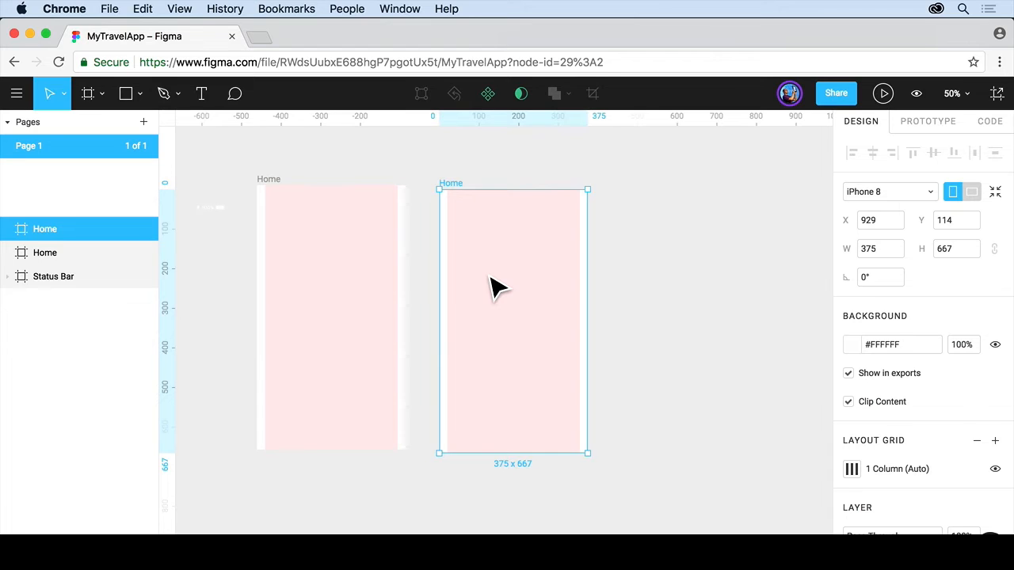
{"action": "left_click_drag", "start_coordinate": [489, 277], "coordinate": [659, 251]}
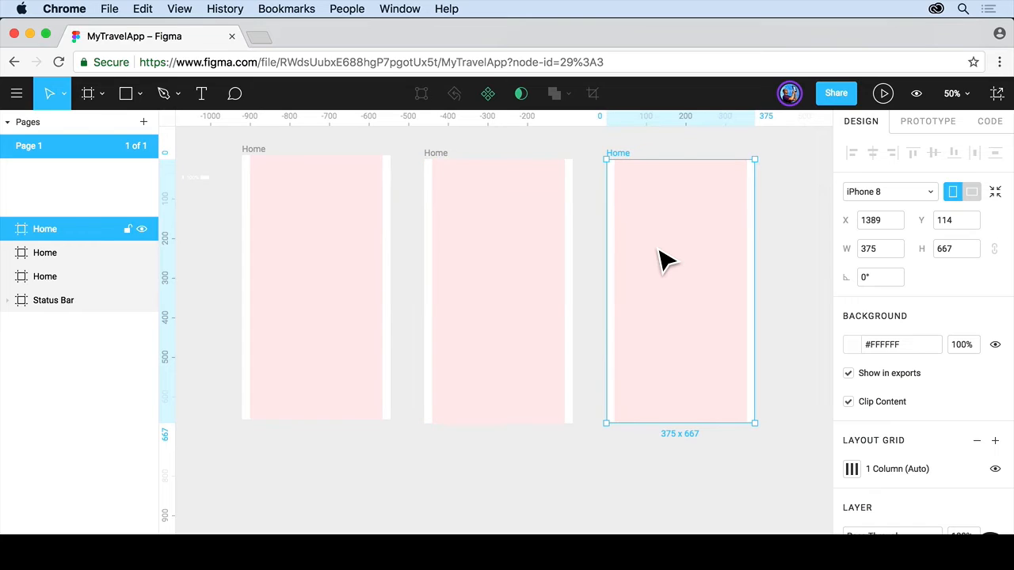
- Rename the middle copy of the Home frame as Login home
{"action": "left_click", "coordinate": [47, 253]}
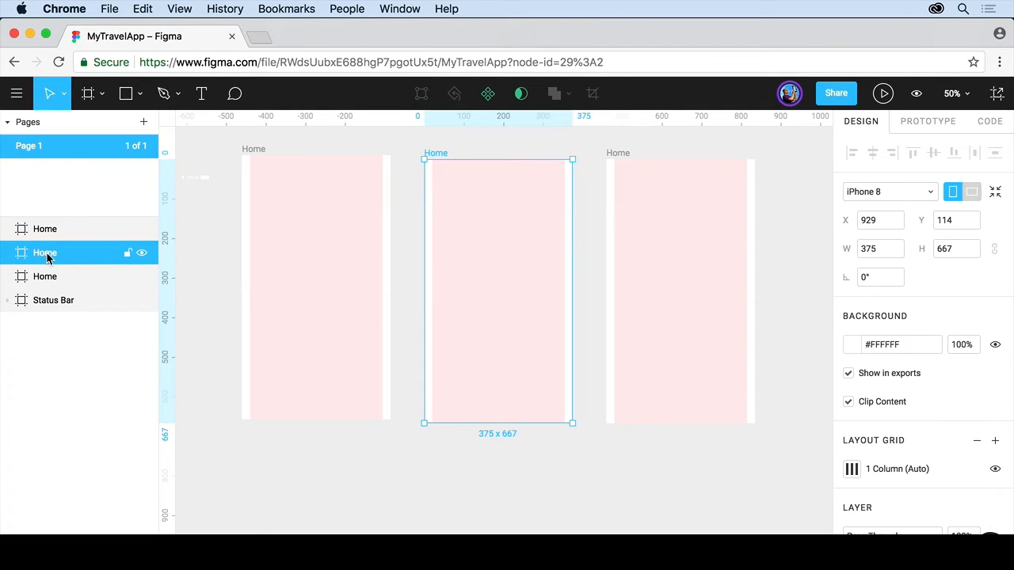
{"action": "double_click", "coordinate": [47, 253]}
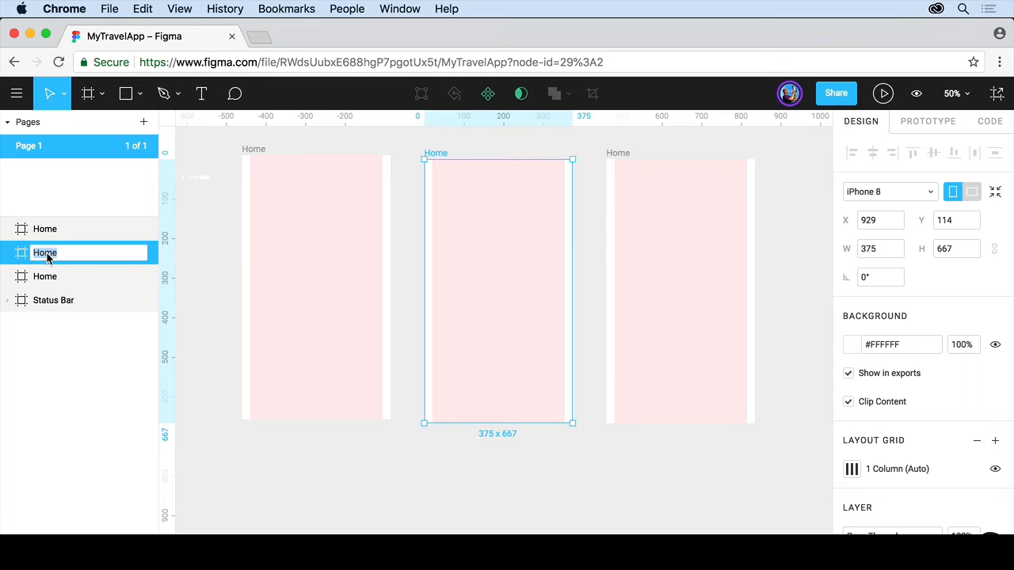
{"action": "type", "text": "Login home"}
{"action": "key", "text": "Return"}
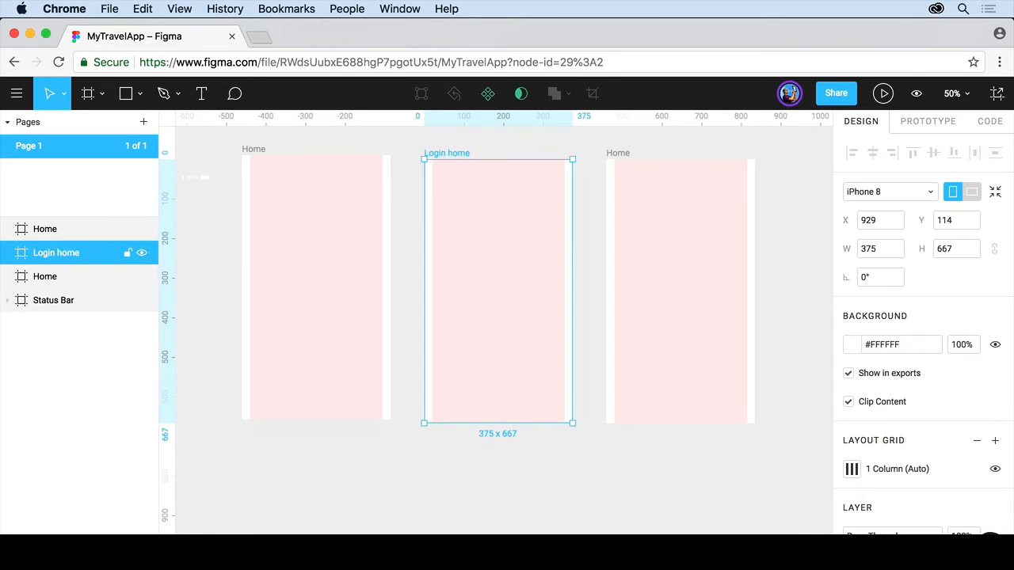
- Rename the rightmost copy of the Home frame as Hikes and clear the selection
{"action": "left_click", "coordinate": [44, 230]}
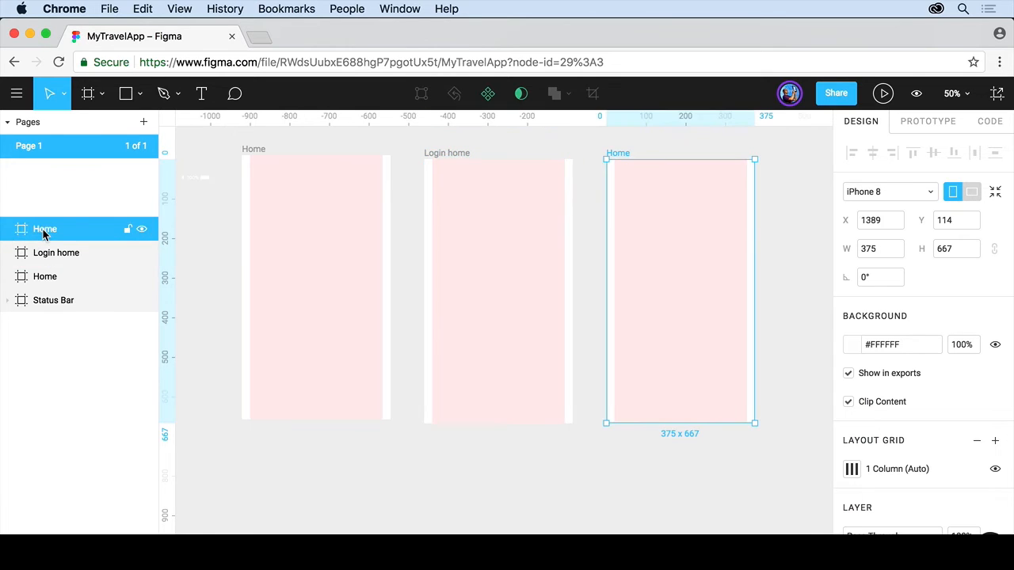
{"action": "double_click", "coordinate": [43, 230]}
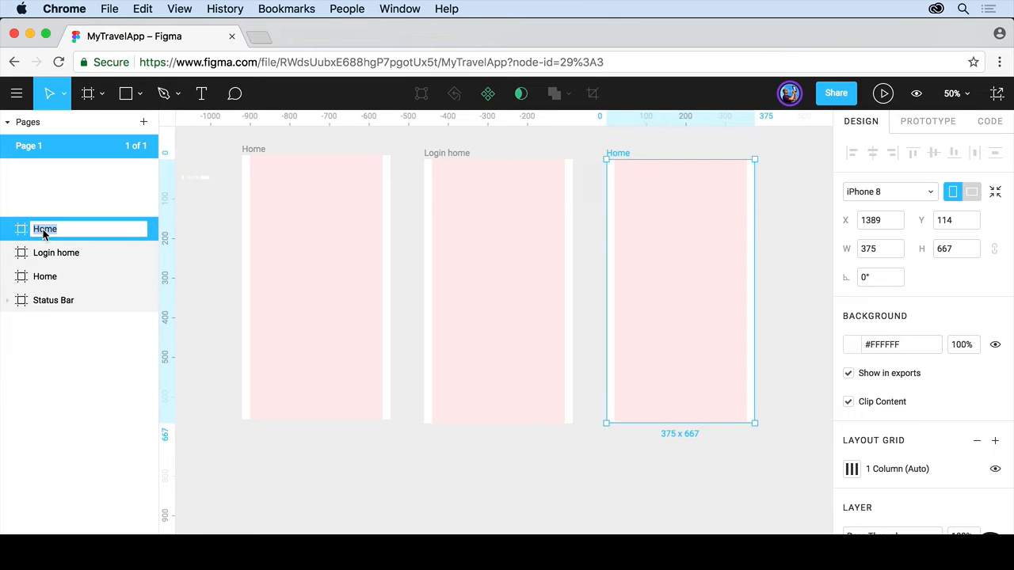
{"action": "type", "text": "Hikes"}
{"action": "key", "text": "Return"}
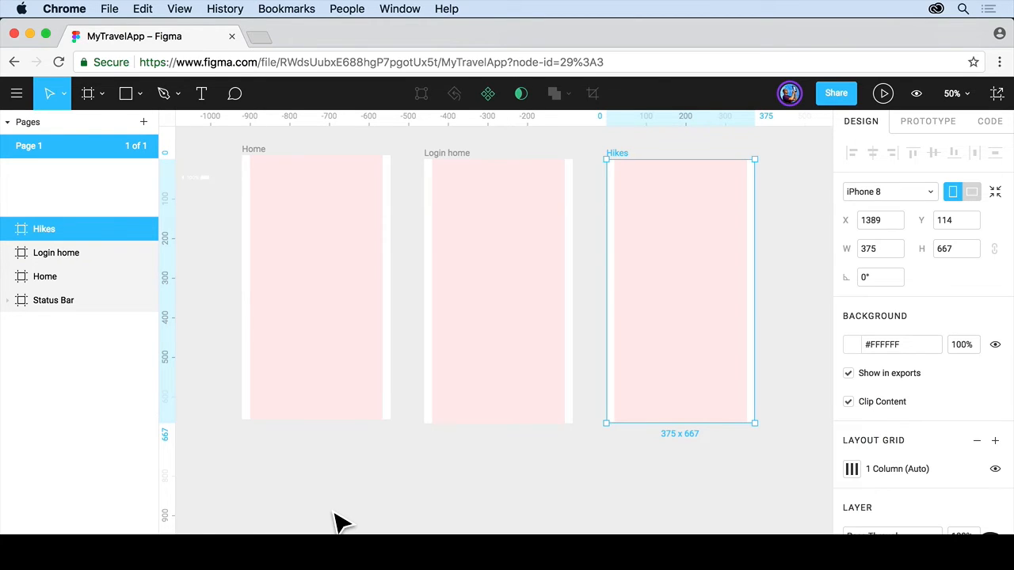
{"action": "left_click", "coordinate": [222, 400]}
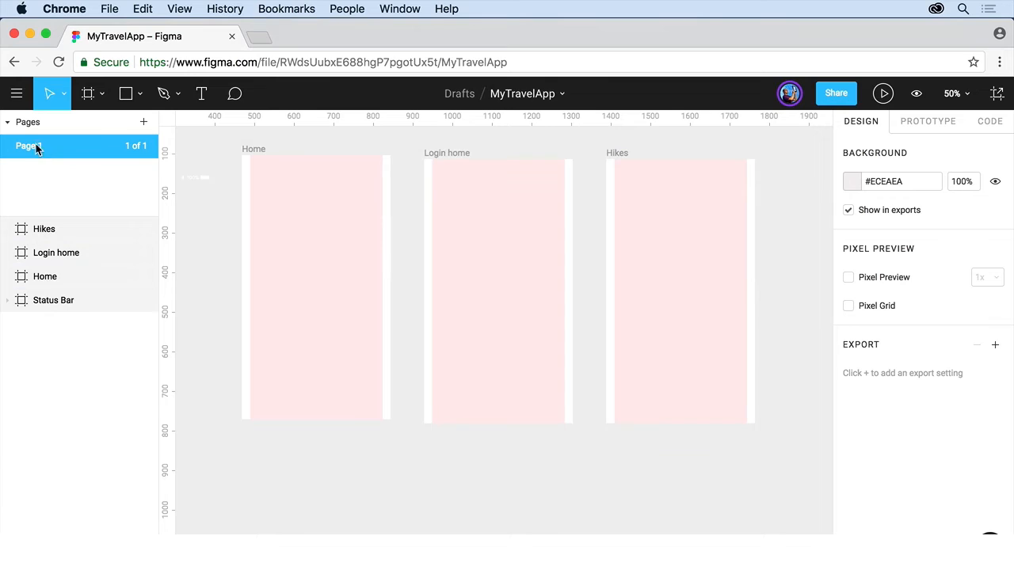
- Add a second page to the file and name it Icons
{"action": "left_click", "coordinate": [7, 123]}
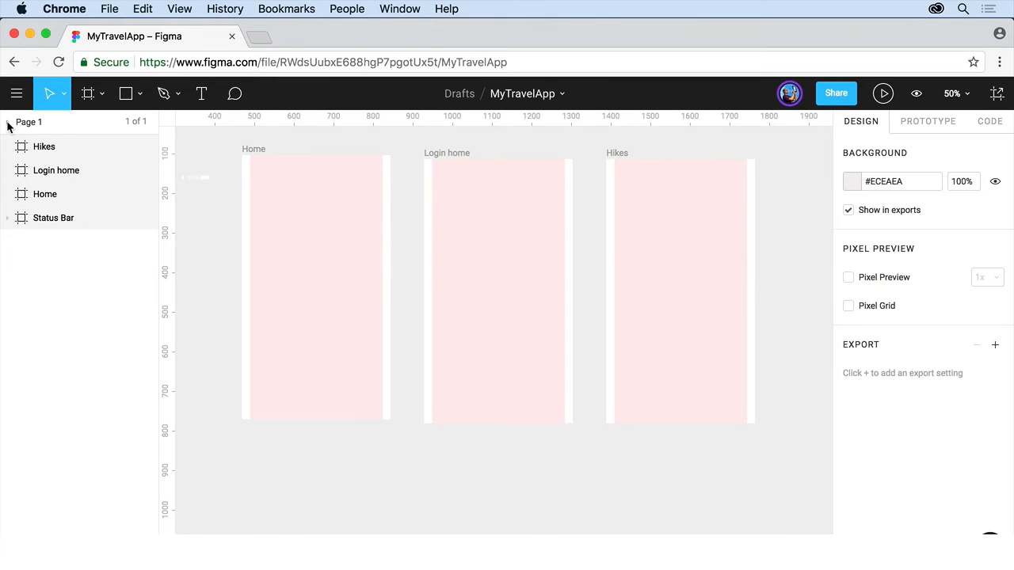
{"action": "left_click", "coordinate": [7, 123]}
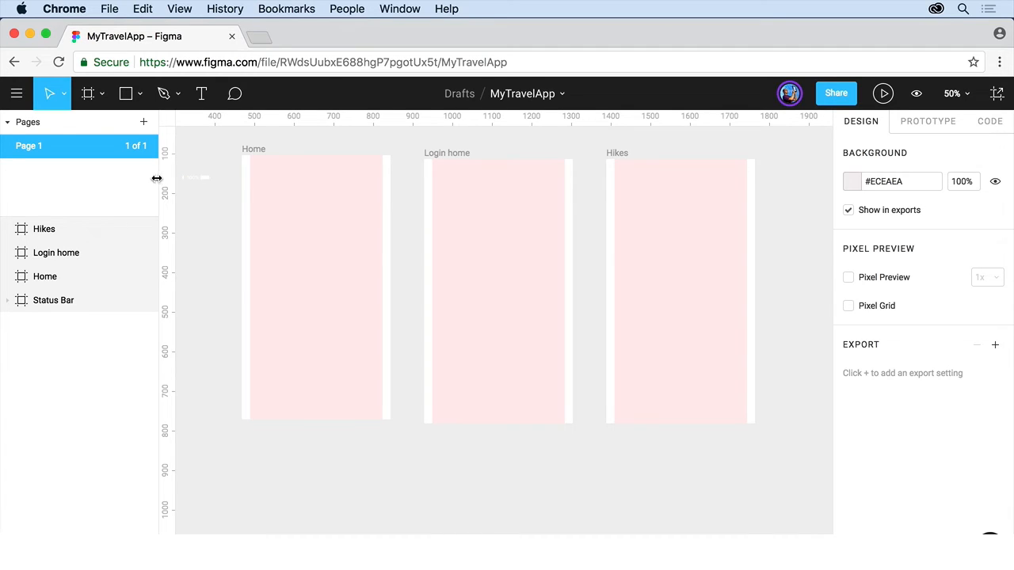
{"action": "left_click", "coordinate": [143, 124]}
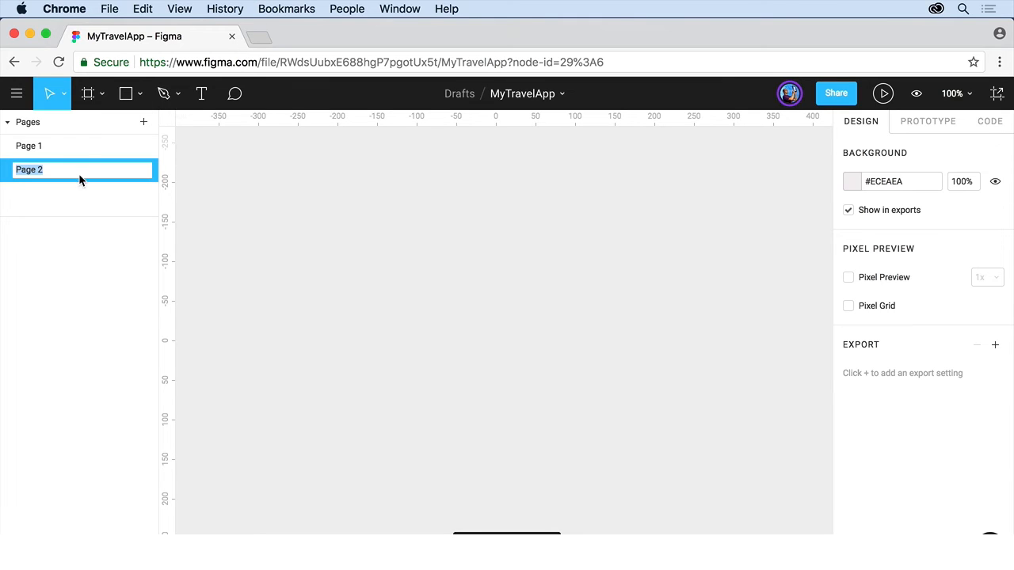
{"action": "type", "text": "Icons"}
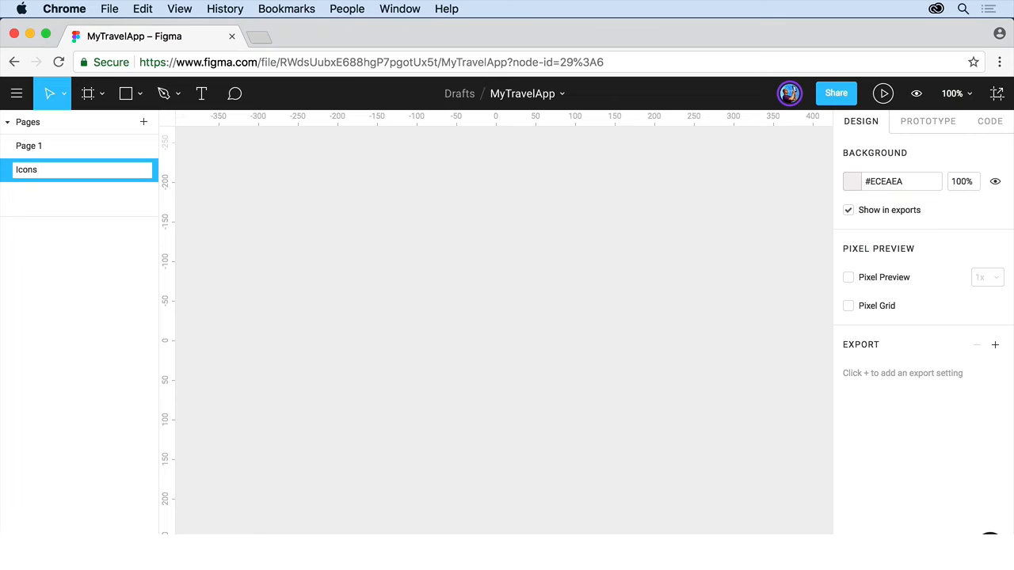
{"action": "key", "text": "Return"}
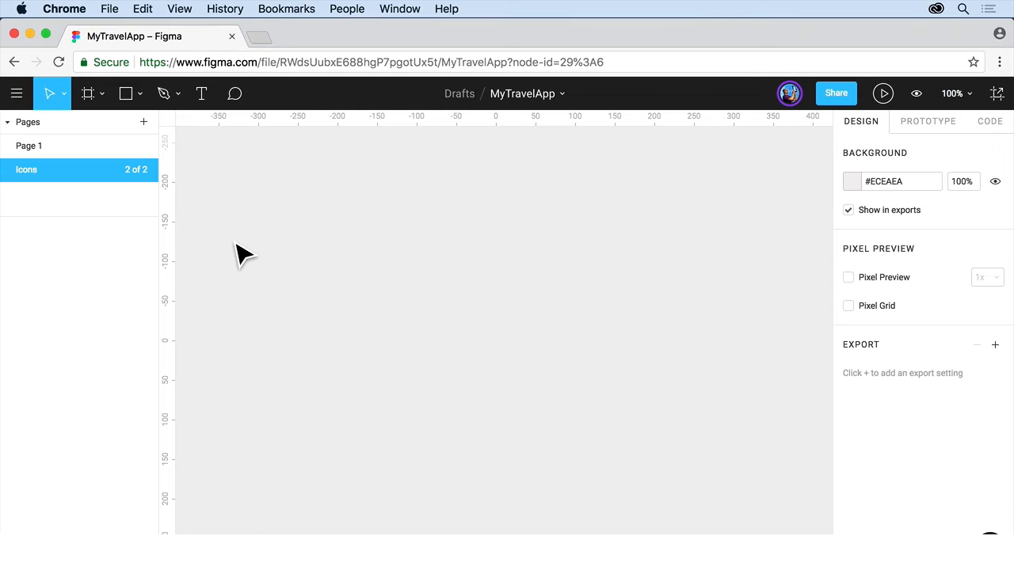
- Move the Status Bar frame from Page 1 to the Icons page
{"action": "left_click", "coordinate": [29, 149]}
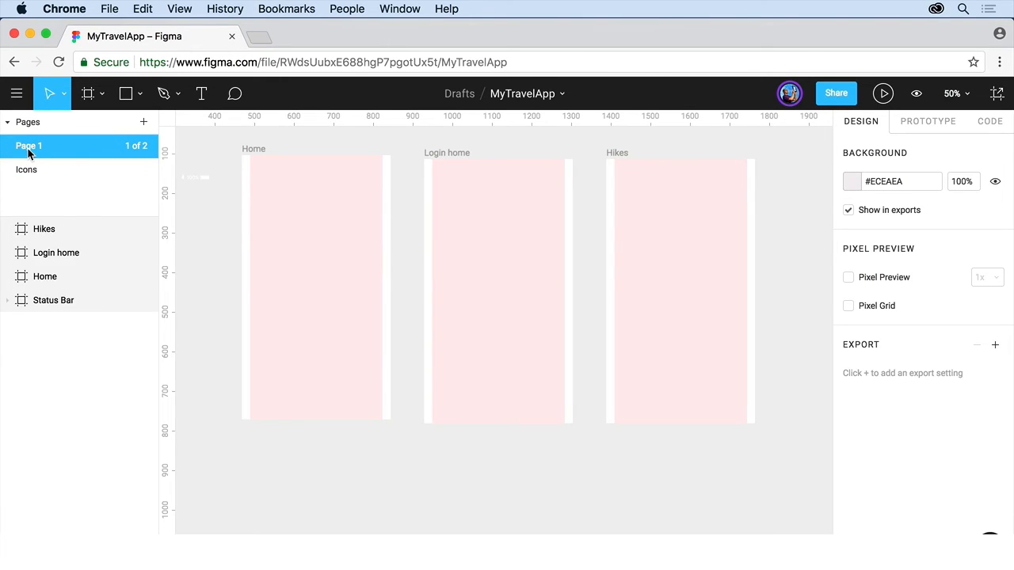
{"action": "left_click", "coordinate": [204, 182]}
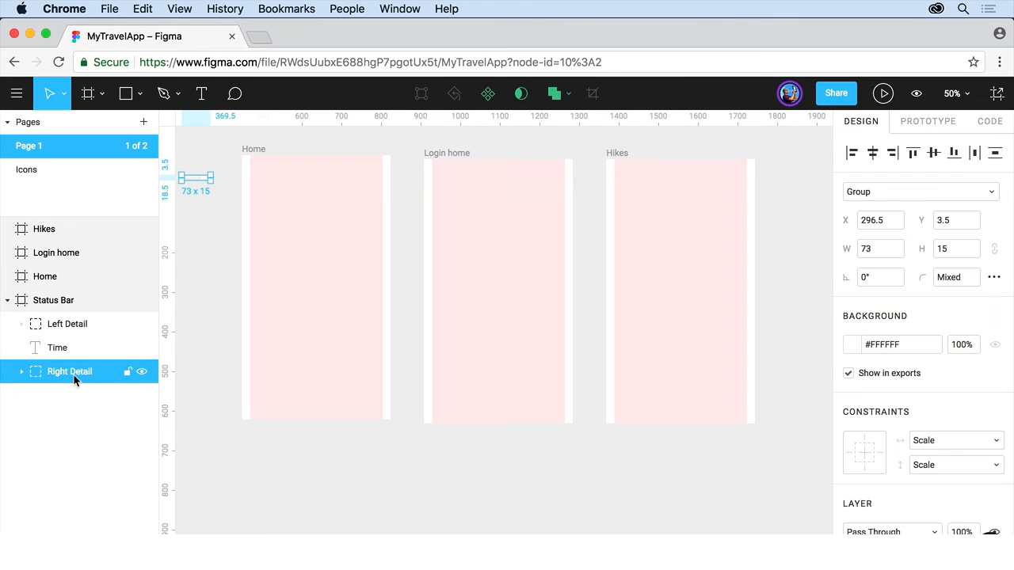
{"action": "left_click", "coordinate": [53, 306]}
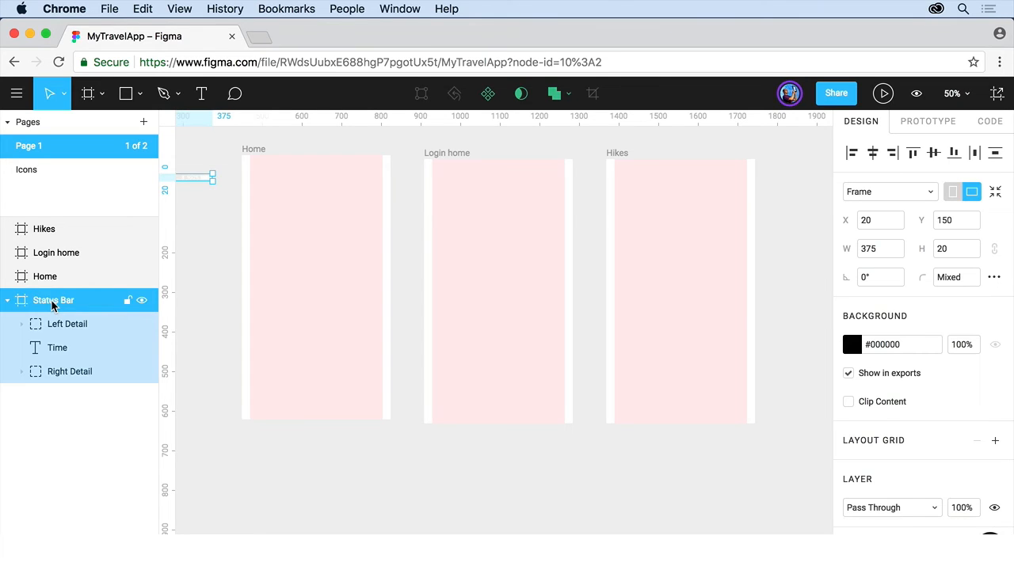
{"action": "right_click", "coordinate": [53, 305]}
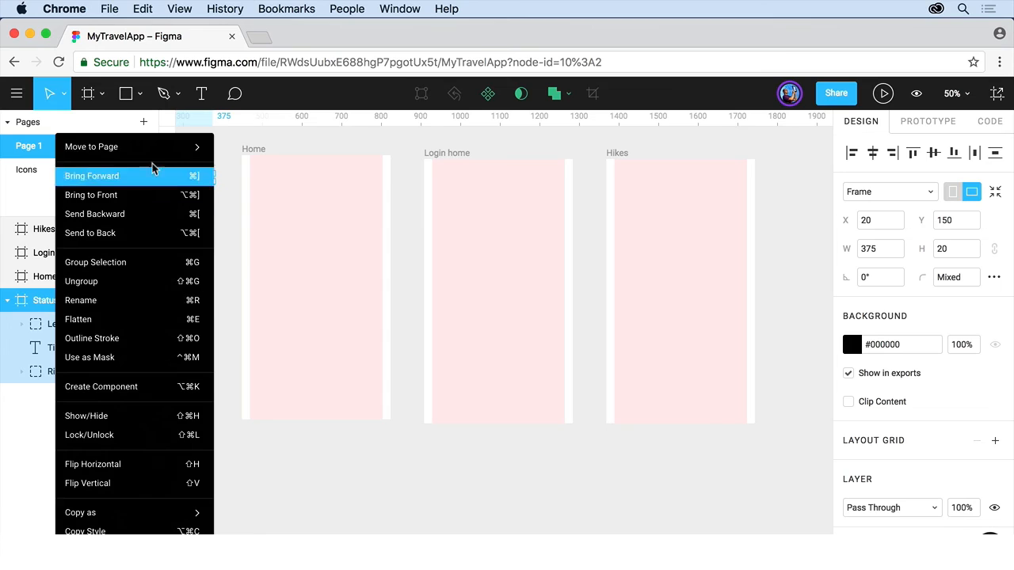
{"action": "mouse_move", "coordinate": [168, 149]}
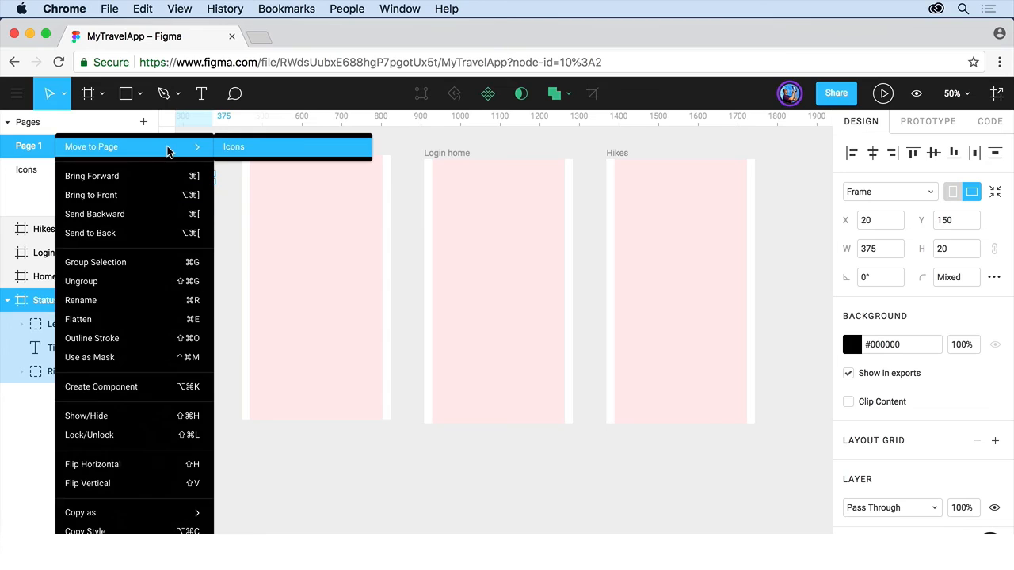
{"action": "left_click", "coordinate": [250, 150]}
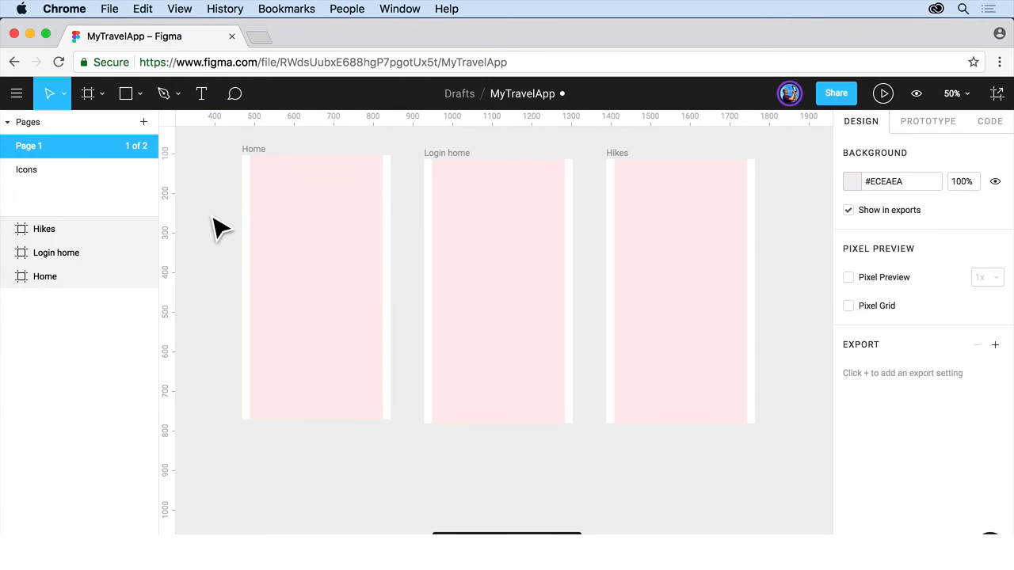
- Open the Icons page and move the Status Bar frame up and left to about X -243, Y -124
{"action": "left_click", "coordinate": [32, 172]}
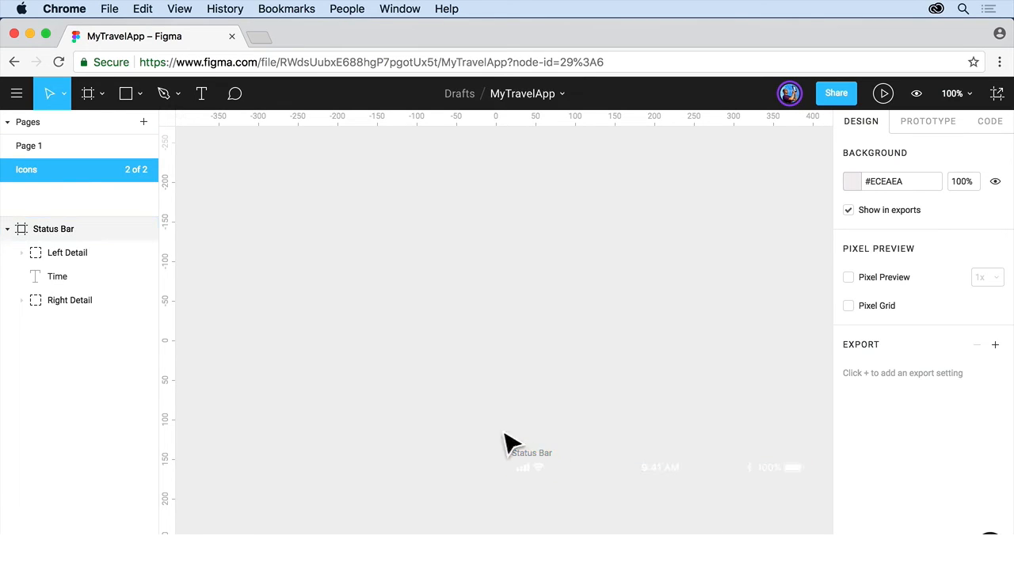
{"action": "left_click", "coordinate": [545, 464]}
{"action": "left_click_drag", "start_coordinate": [544, 457], "coordinate": [334, 243]}
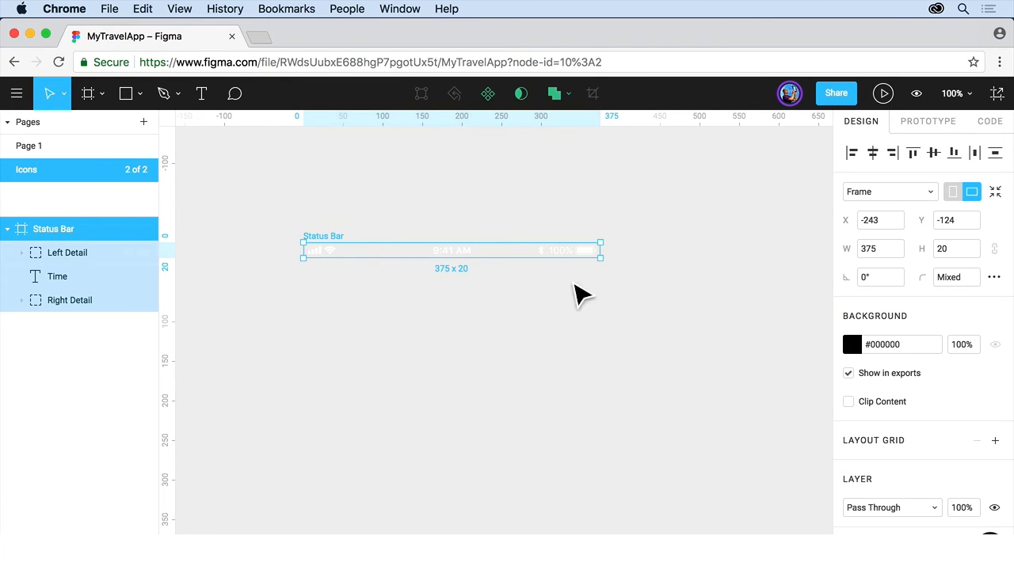
- Stretch the Status Bar frame to about 444 x 93 to test how its contents scale, and undo the resize
{"action": "left_click_drag", "start_coordinate": [606, 265], "coordinate": [664, 342]}
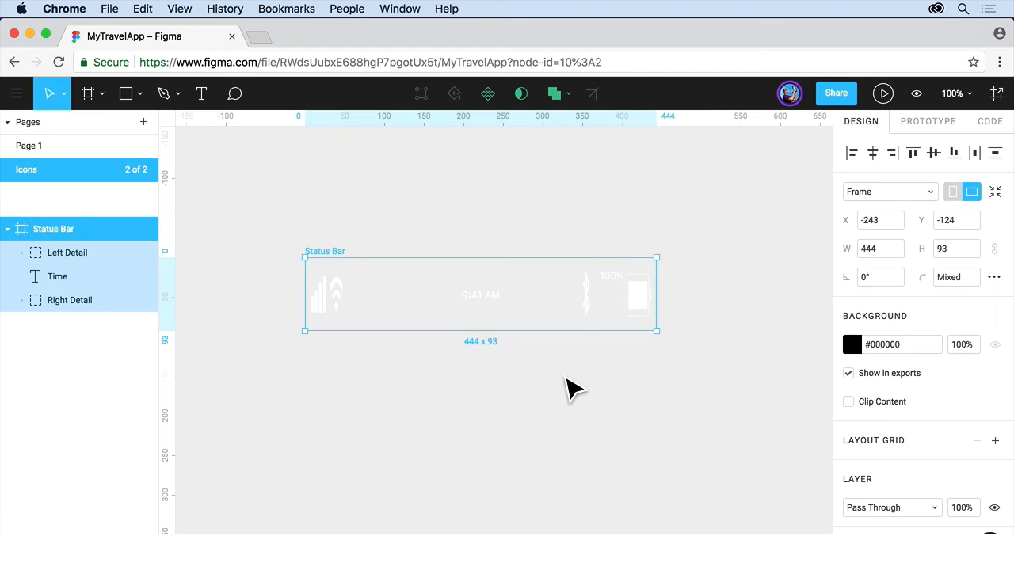
{"action": "key", "text": "super+z"}
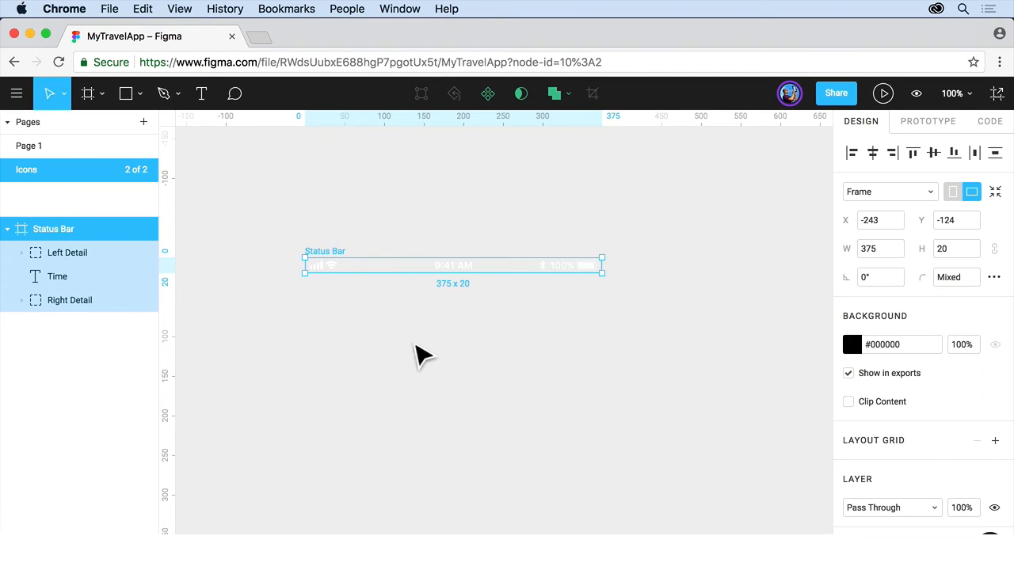
- Set the Left Detail group's constraints to Left horizontally and Top vertically
{"action": "left_click", "coordinate": [335, 281]}
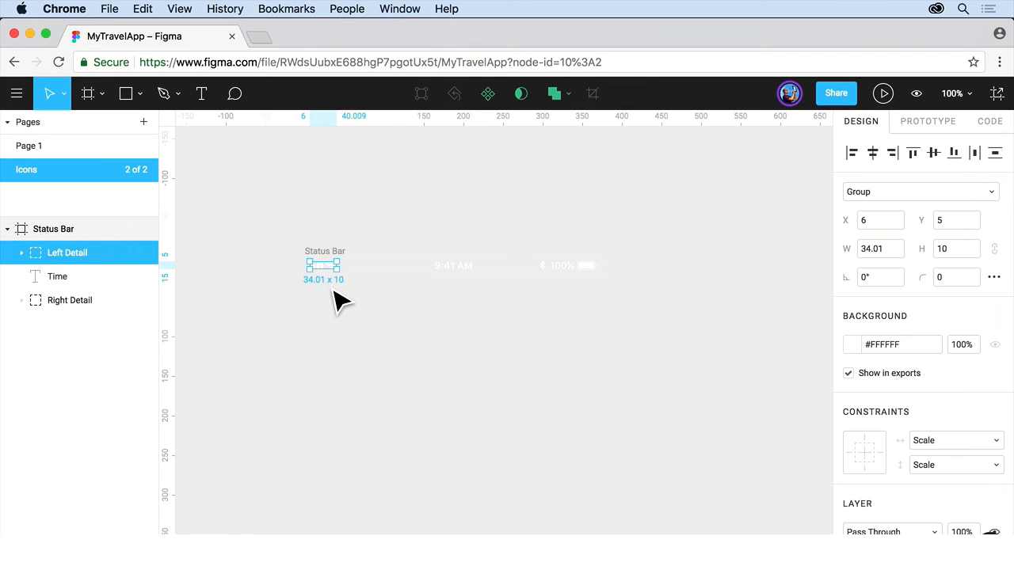
{"action": "left_click", "coordinate": [950, 438]}
{"action": "left_click", "coordinate": [934, 370]}
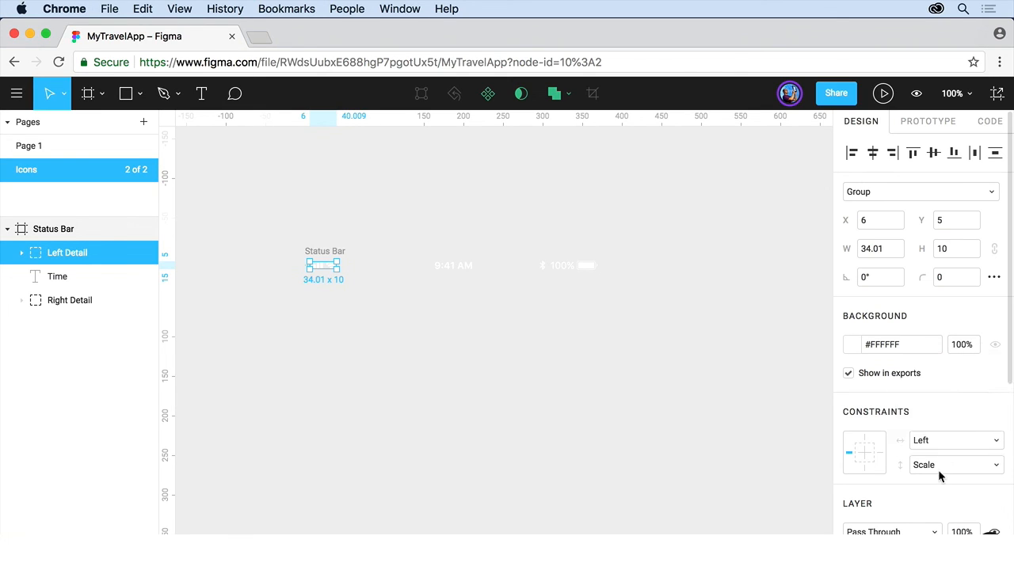
{"action": "left_click", "coordinate": [937, 470]}
{"action": "left_click", "coordinate": [929, 389]}
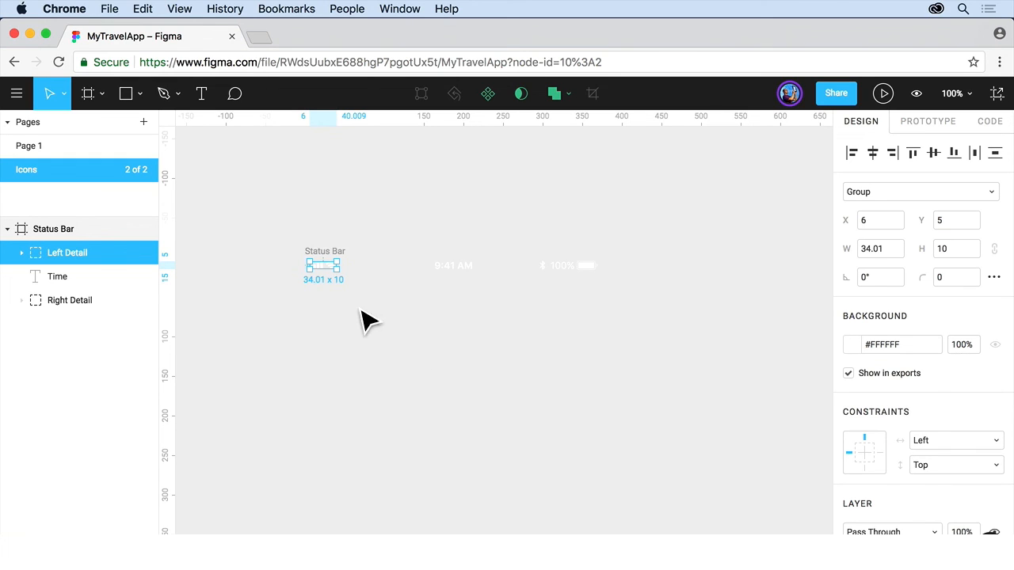
- Stretch the Status Bar frame to about 444 x 188 to test the Left Detail constraints, and undo the resize
{"action": "left_click", "coordinate": [342, 264]}
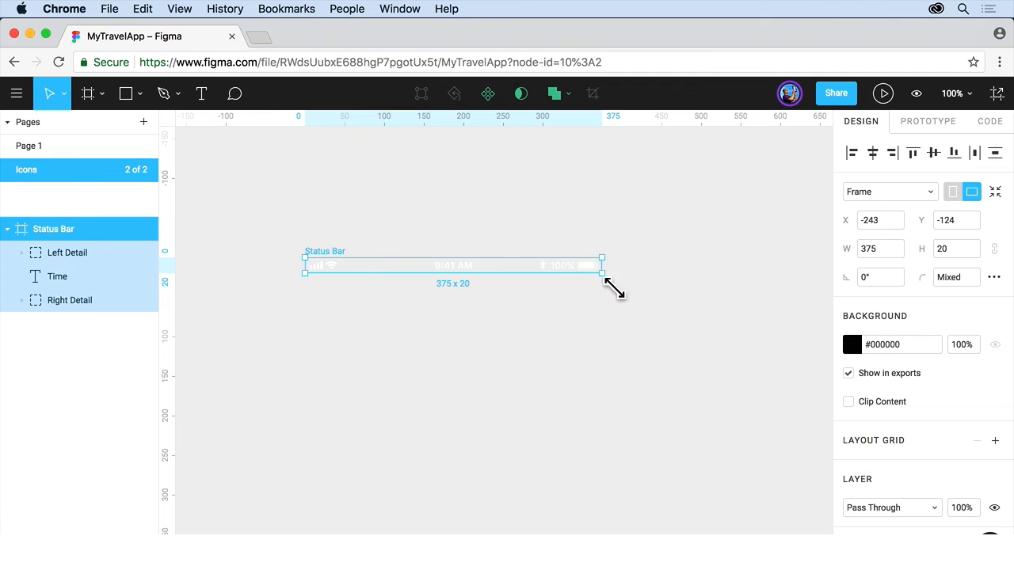
{"action": "left_click_drag", "start_coordinate": [614, 298], "coordinate": [666, 414]}
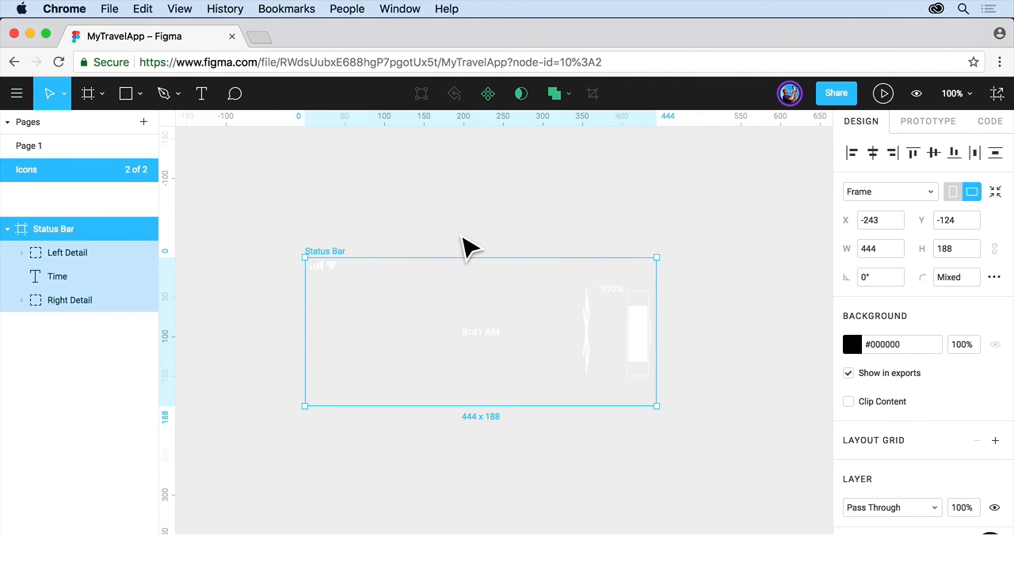
{"action": "key", "text": "super+z"}
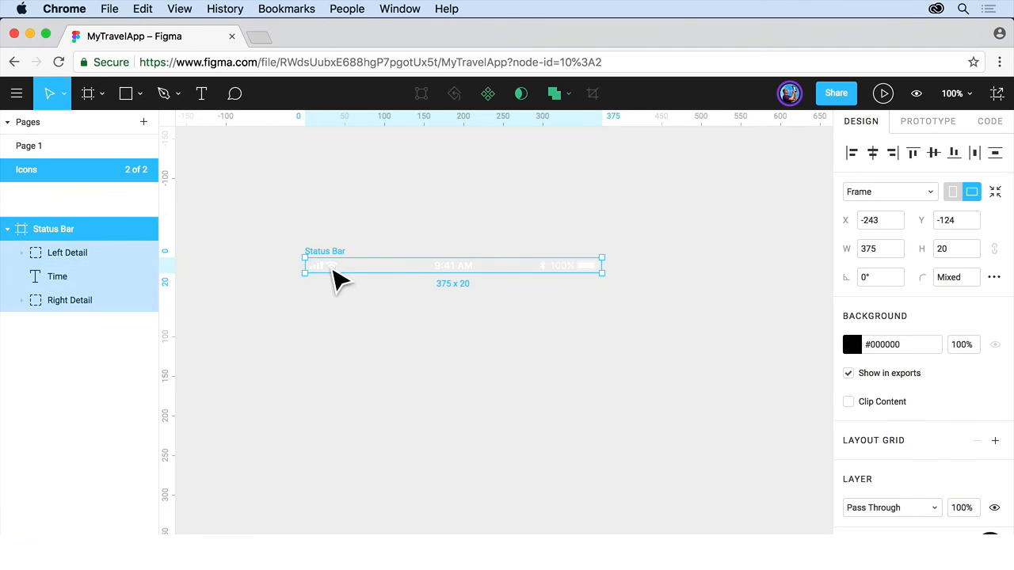
- Group the Left Detail, Time and Right Detail layers inside the Status Bar frame
{"action": "left_click", "coordinate": [334, 276]}
{"action": "left_click", "coordinate": [468, 281], "text": "shift"}
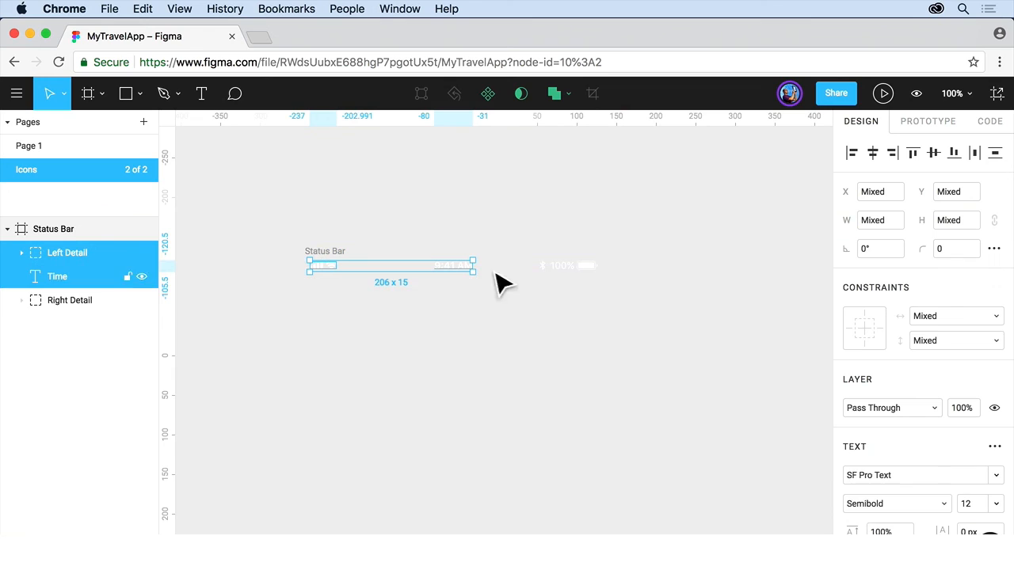
{"action": "left_click", "coordinate": [595, 283], "text": "shift"}
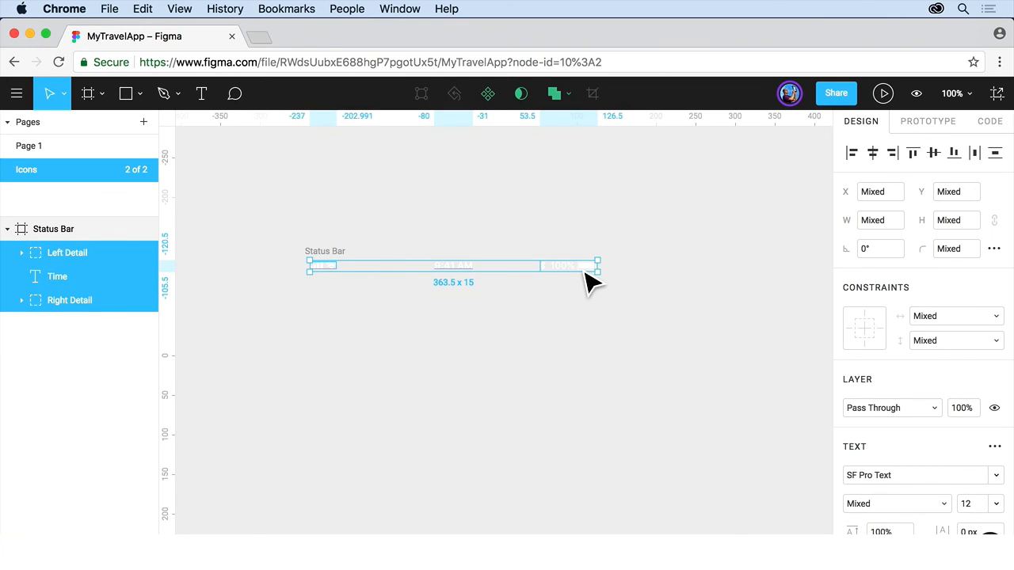
{"action": "right_click", "coordinate": [584, 273]}
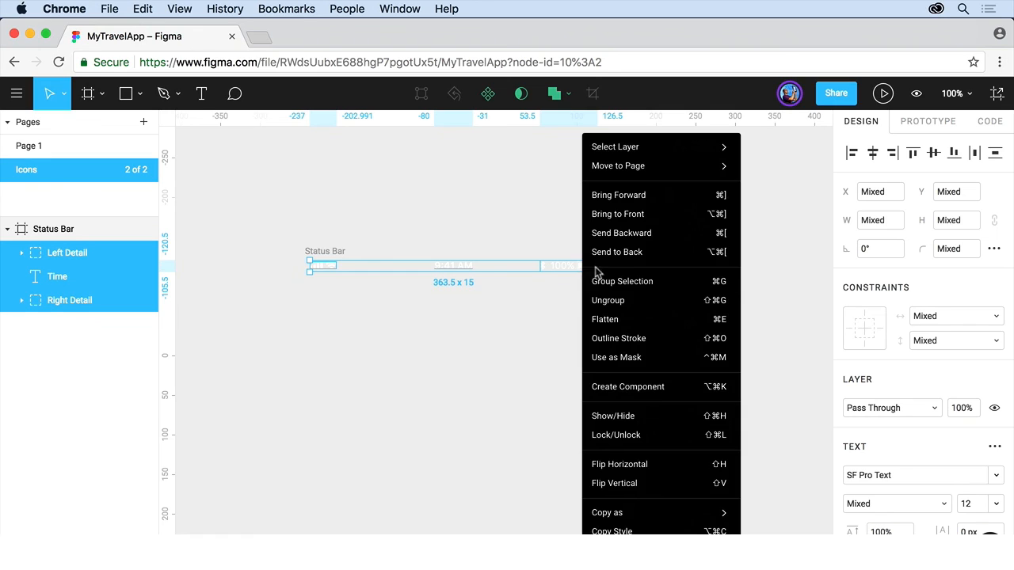
{"action": "left_click", "coordinate": [676, 285]}
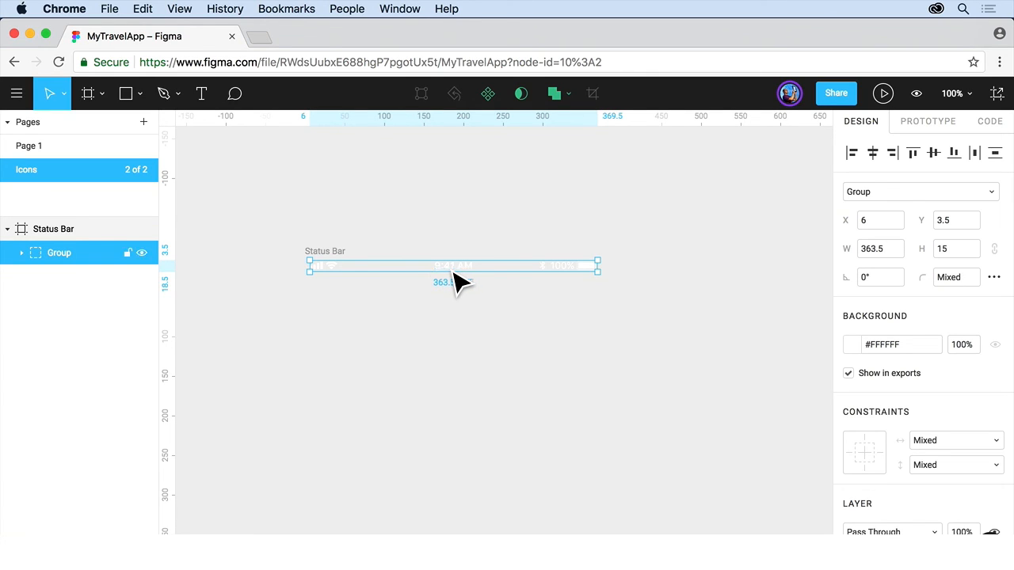
- Paste a copy of the status bar group on Page 1 and place it inside the Home frame at X 0, Y 0
{"action": "left_click", "coordinate": [32, 146]}
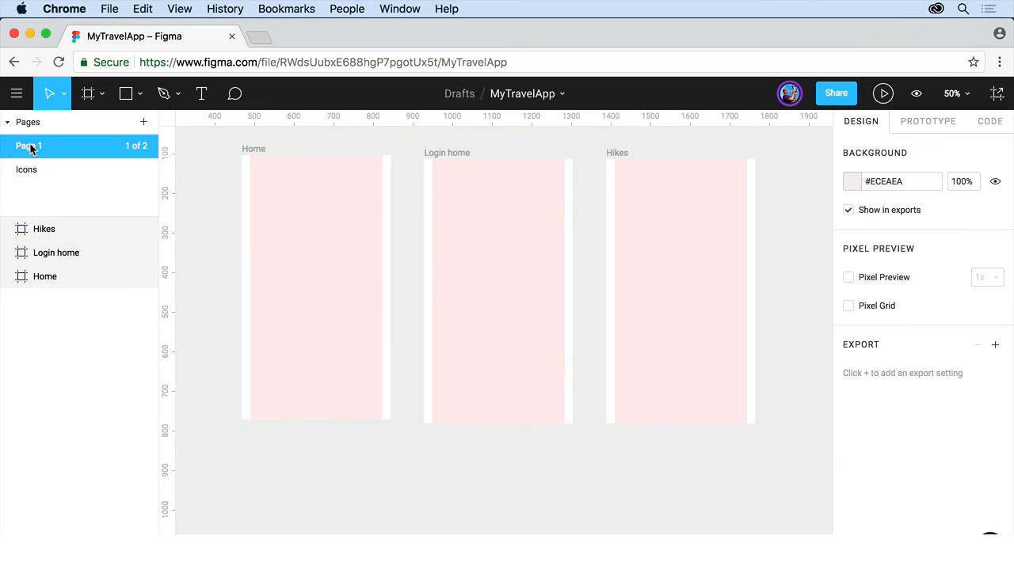
{"action": "key", "text": "super+v"}
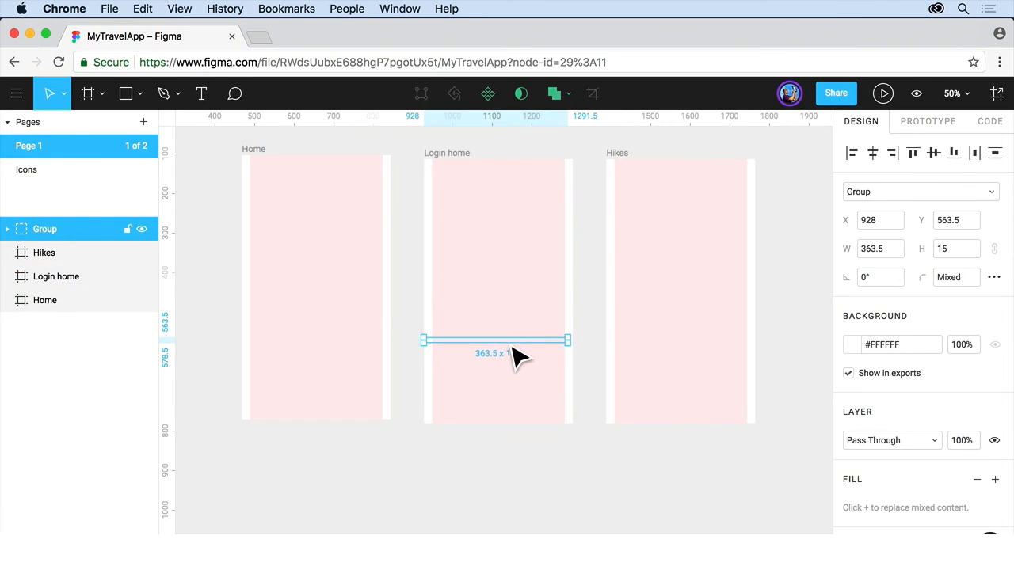
{"action": "left_click_drag", "start_coordinate": [507, 351], "coordinate": [330, 165]}
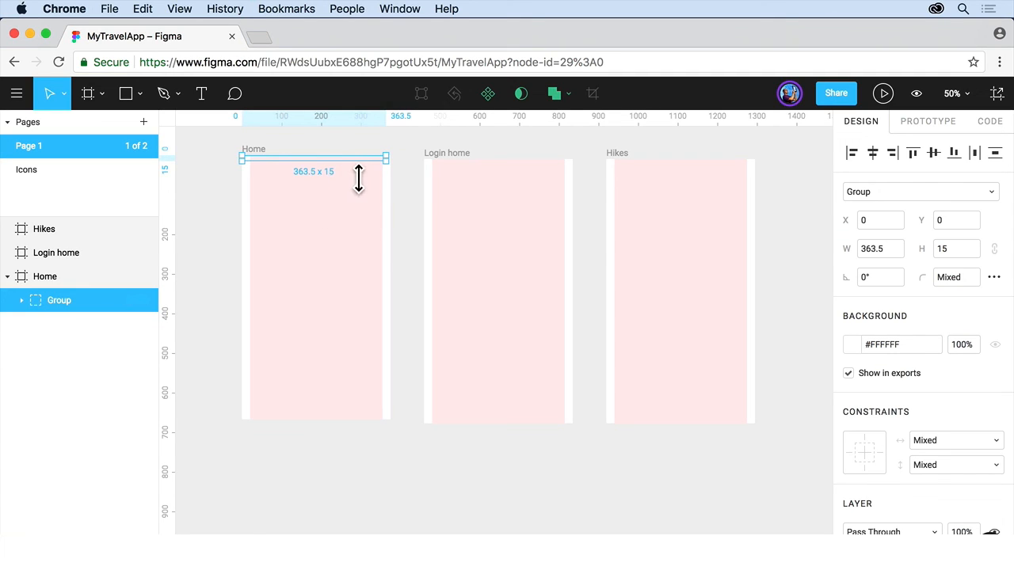
{"action": "left_click", "coordinate": [411, 218]}
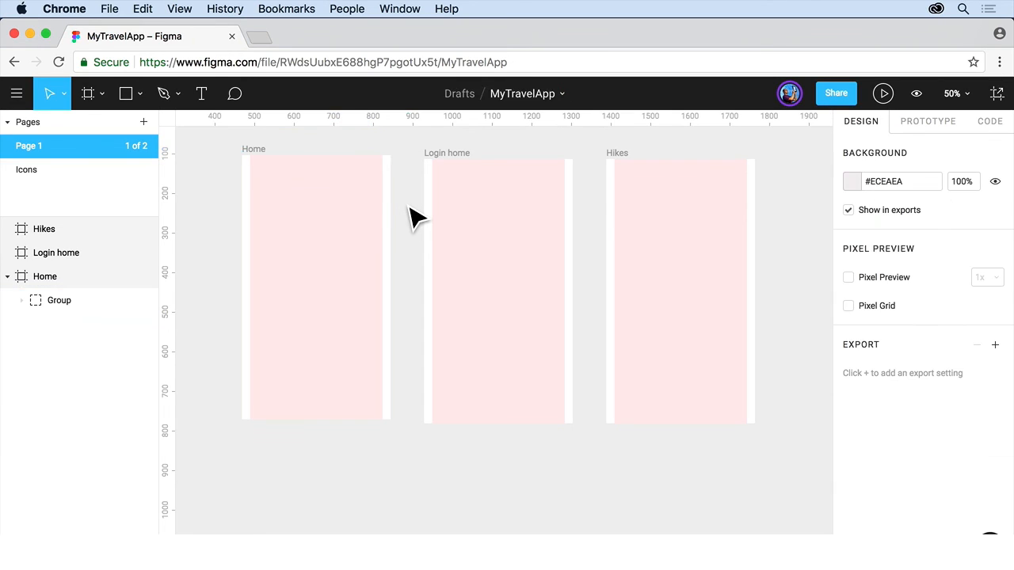